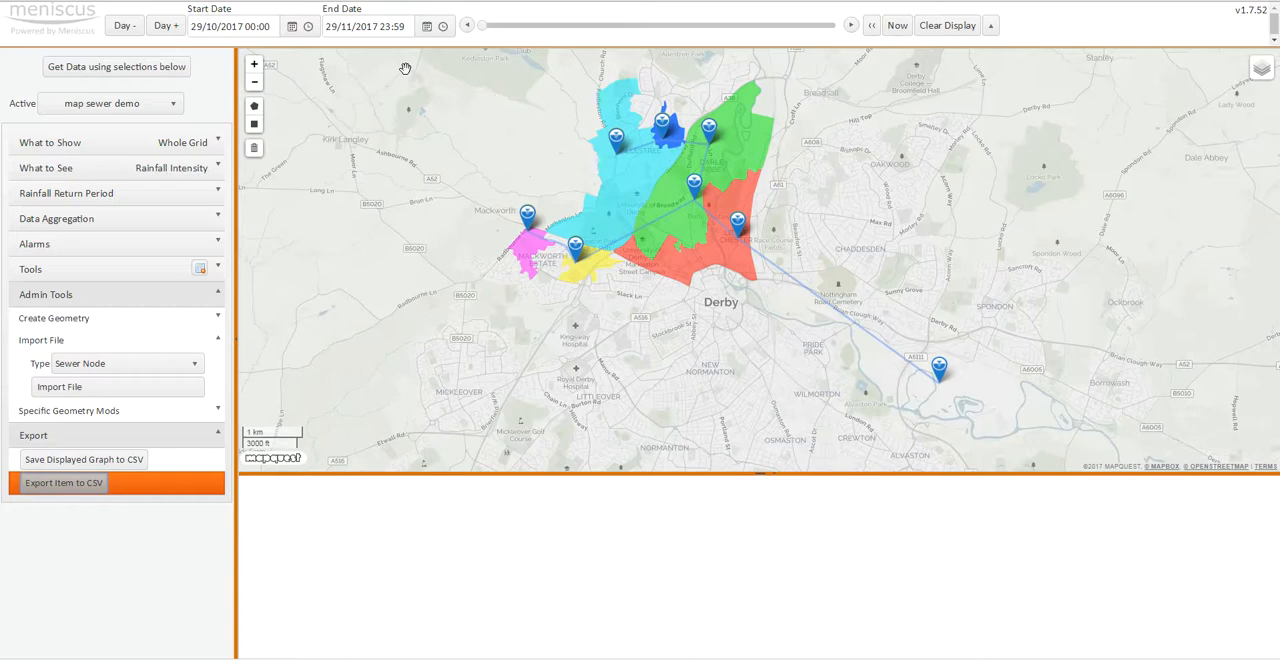
- Export the sewer node properties to CSV and switch to Excel with Config file for sewer node.csv open
click(71, 487)
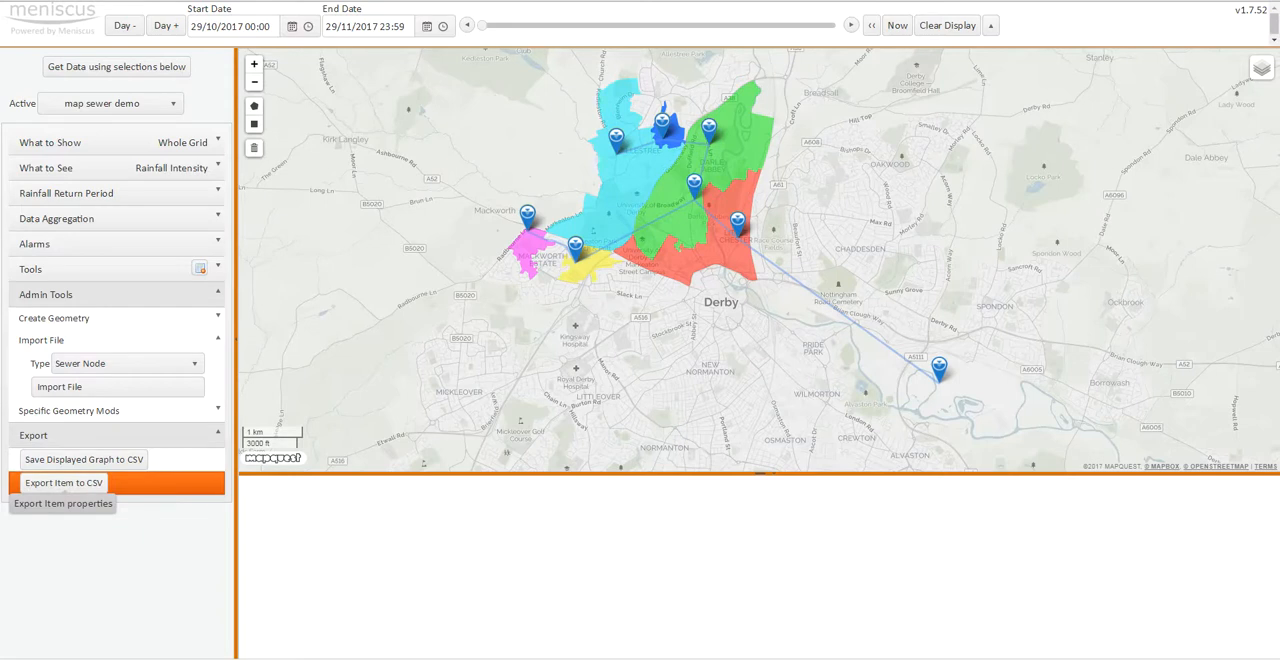
drag(2, 216, 858, 90)
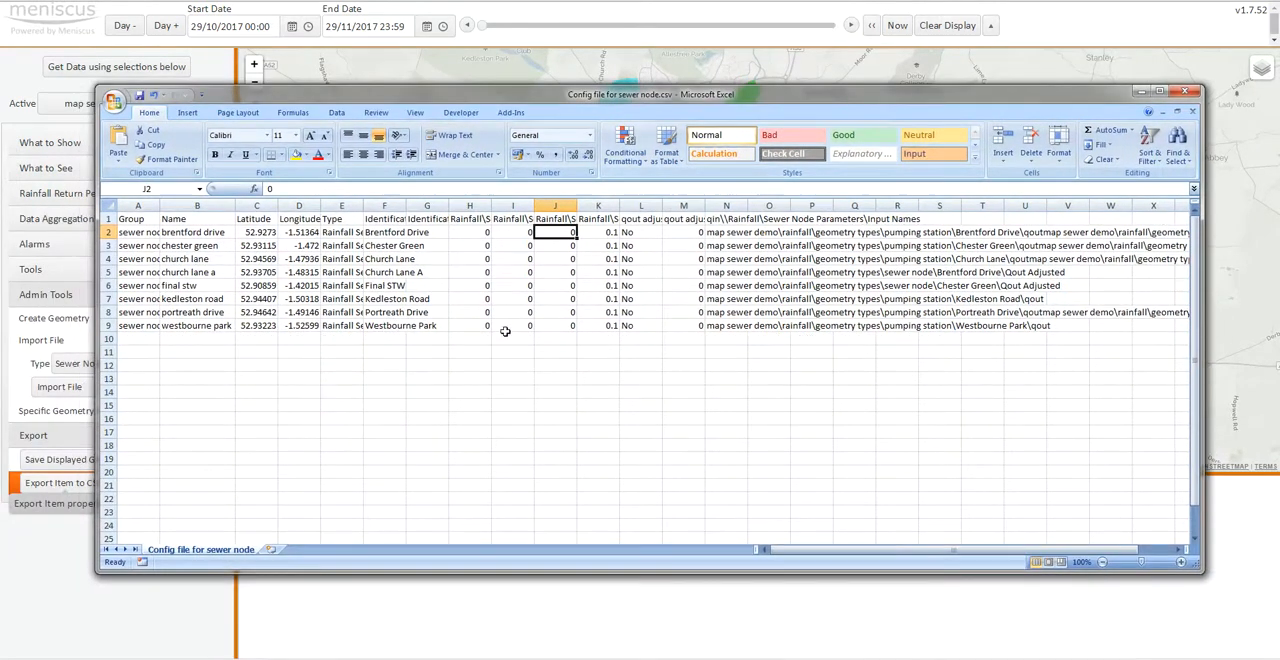
click(518, 391)
- Examine the sewer node coordinates, display names and the headings of the sewer parameter columns
click(256, 232)
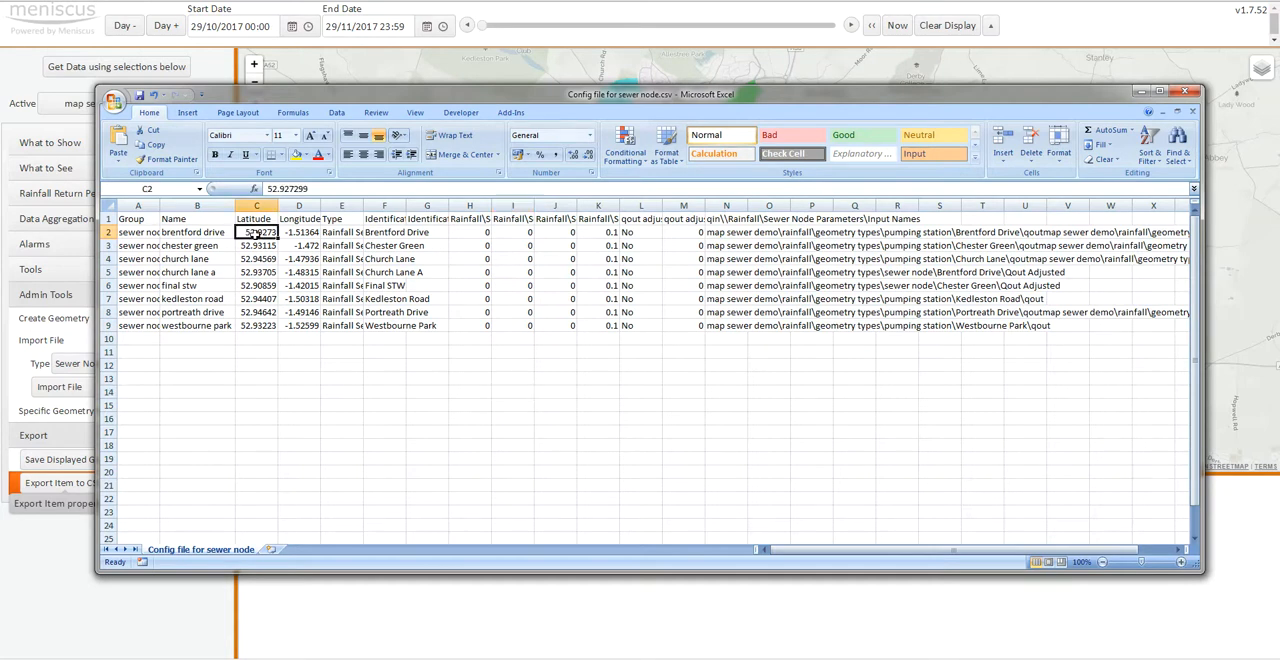
key(Right)
key(Right)
key(Right)
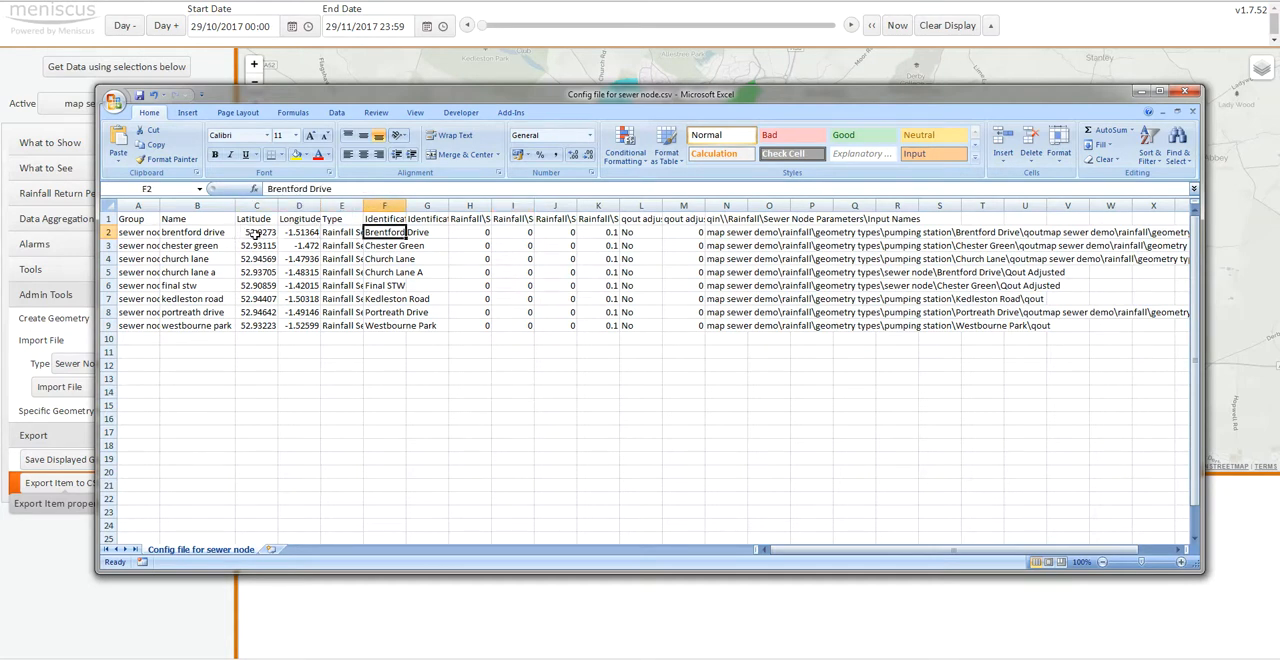
click(475, 220)
key(Right)
key(Right)
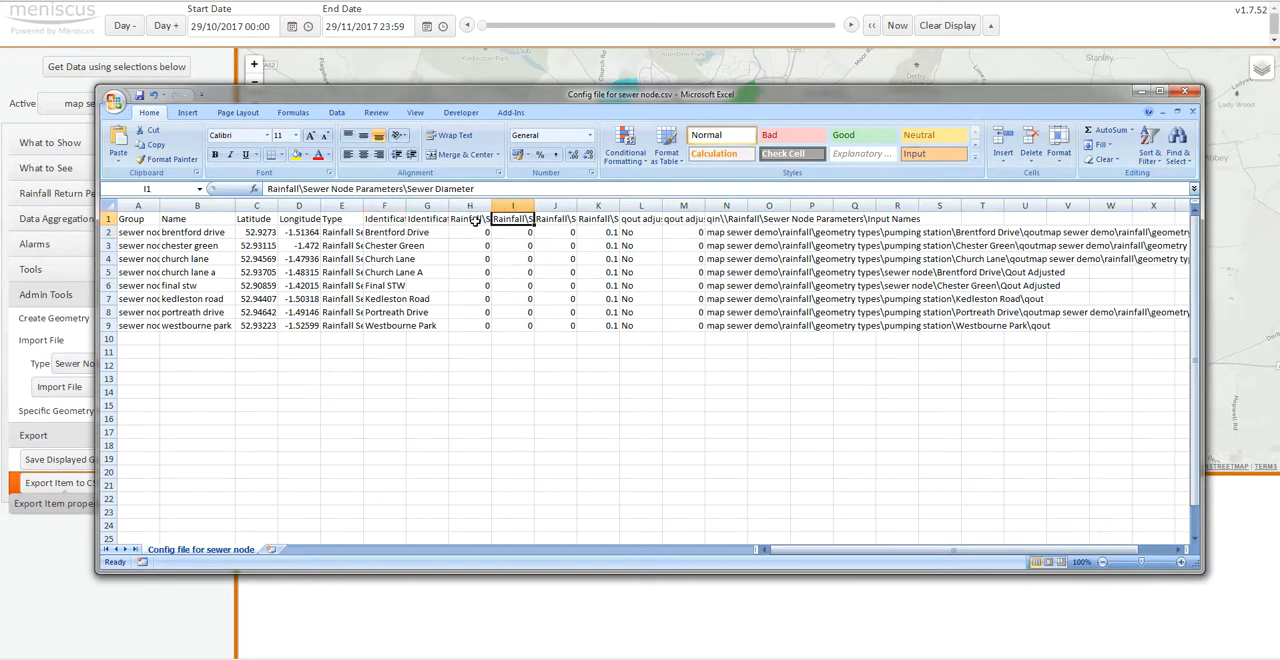
- Give Brentford Drive a sewer gradient of 0.12, a sewer diameter of 0.15 and a sewer length of 450
key(Left)
key(Left)
key(Down)
text(0.12)
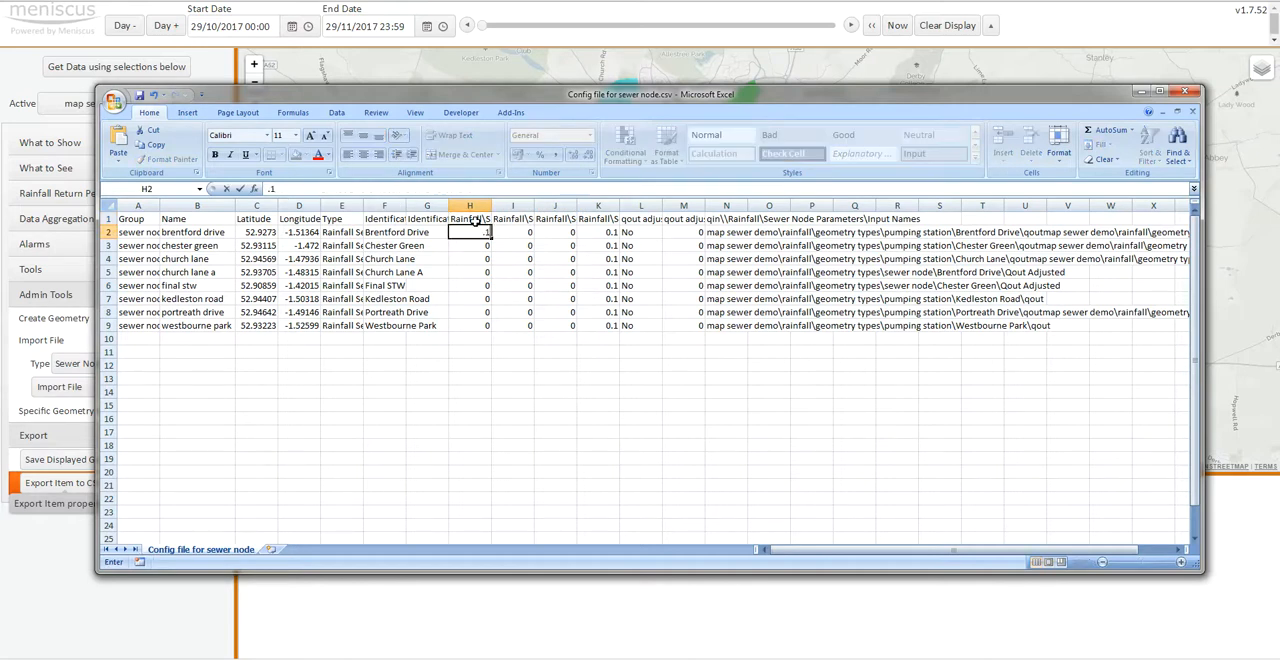
key(Tab)
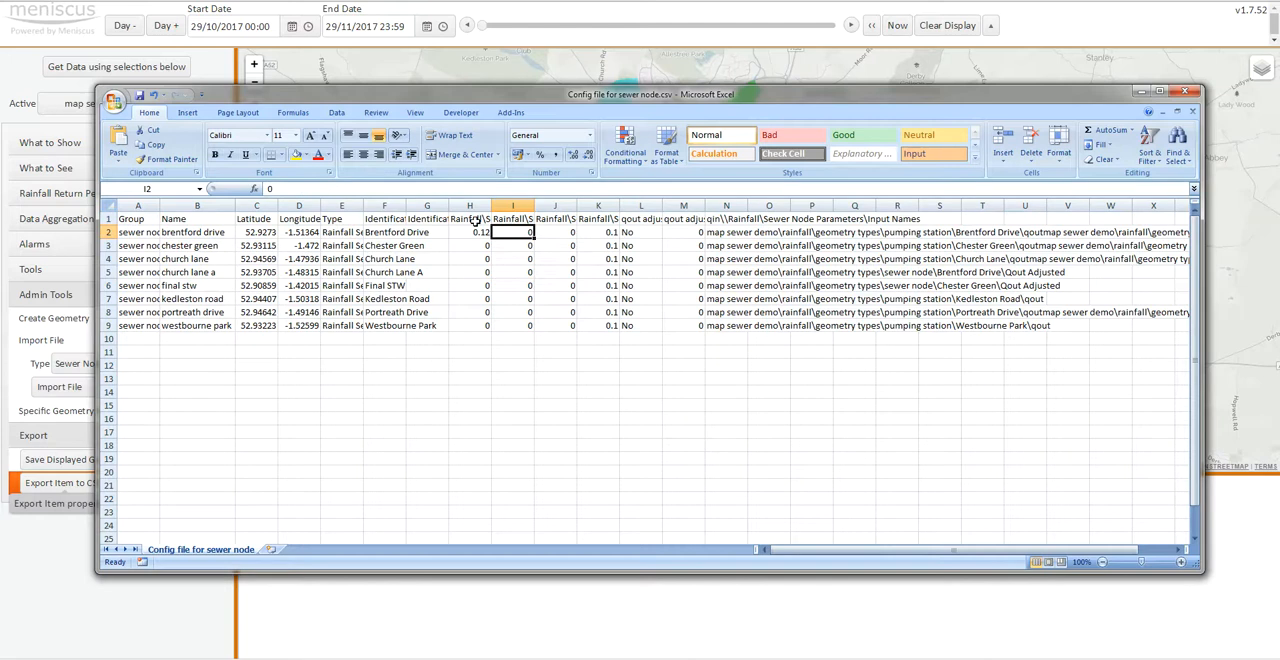
text(.15)
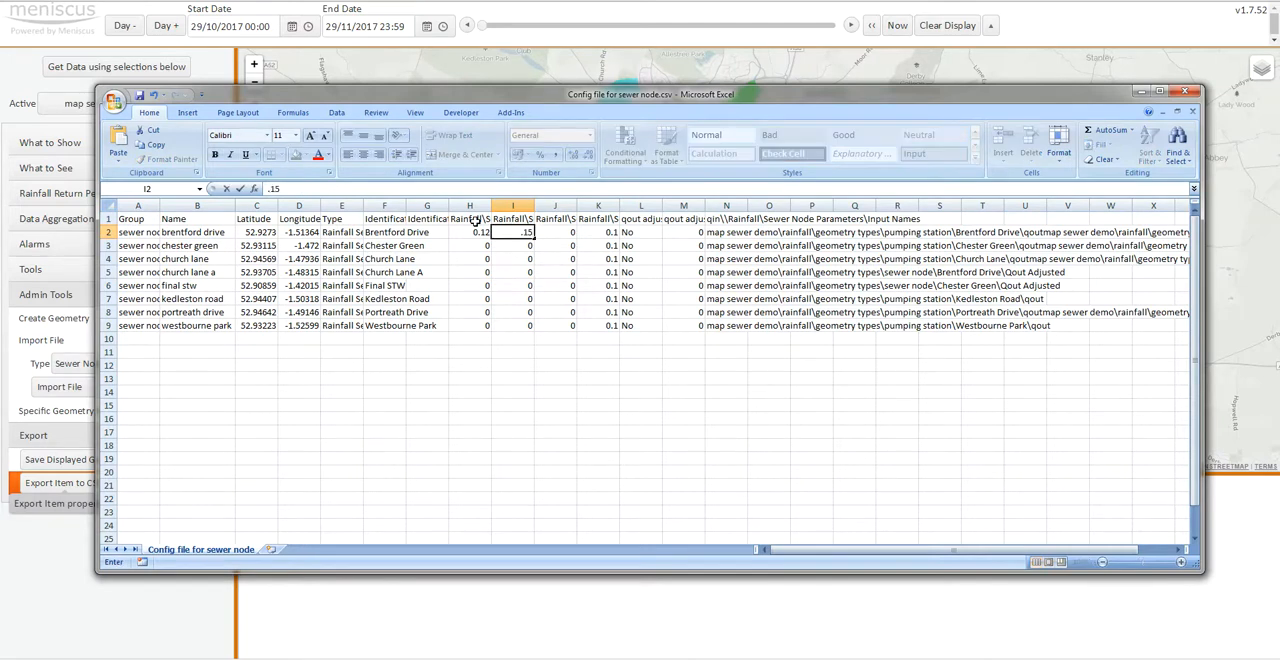
key(Tab)
text(450)
key(Return)
- Give Chester Green a sewer gradient of 0.09, a sewer diameter of 0.25 and a sewer length of 300
key(Left)
text(.09)
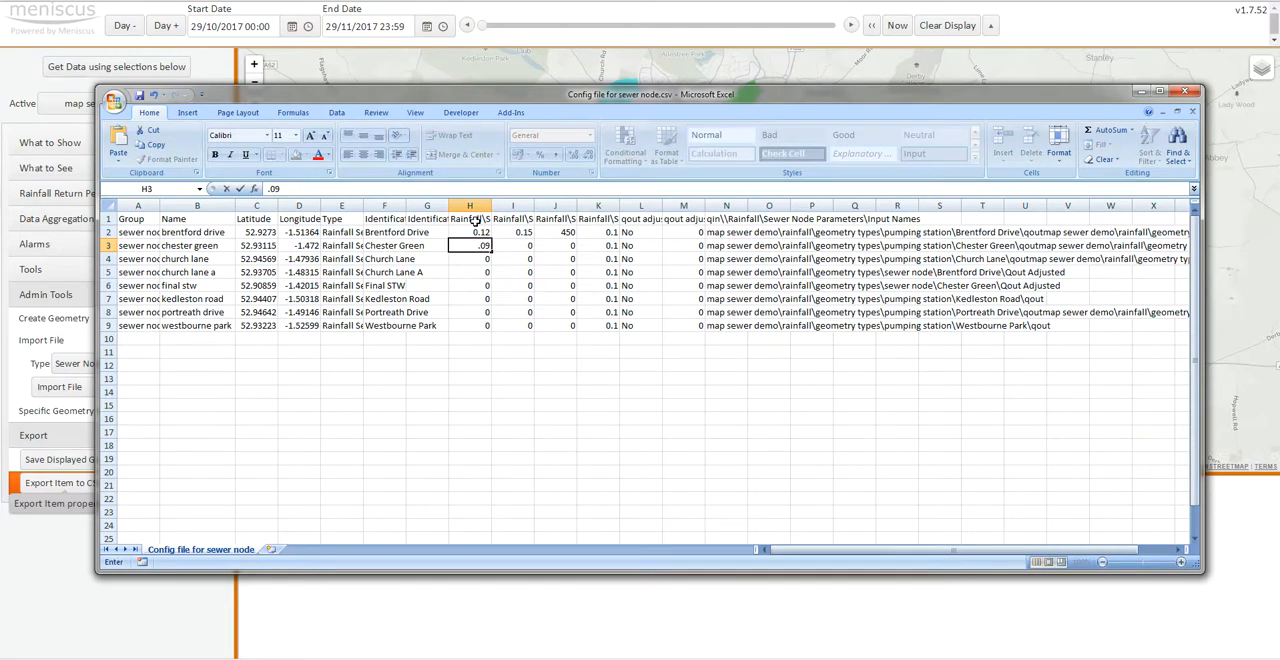
key(Tab)
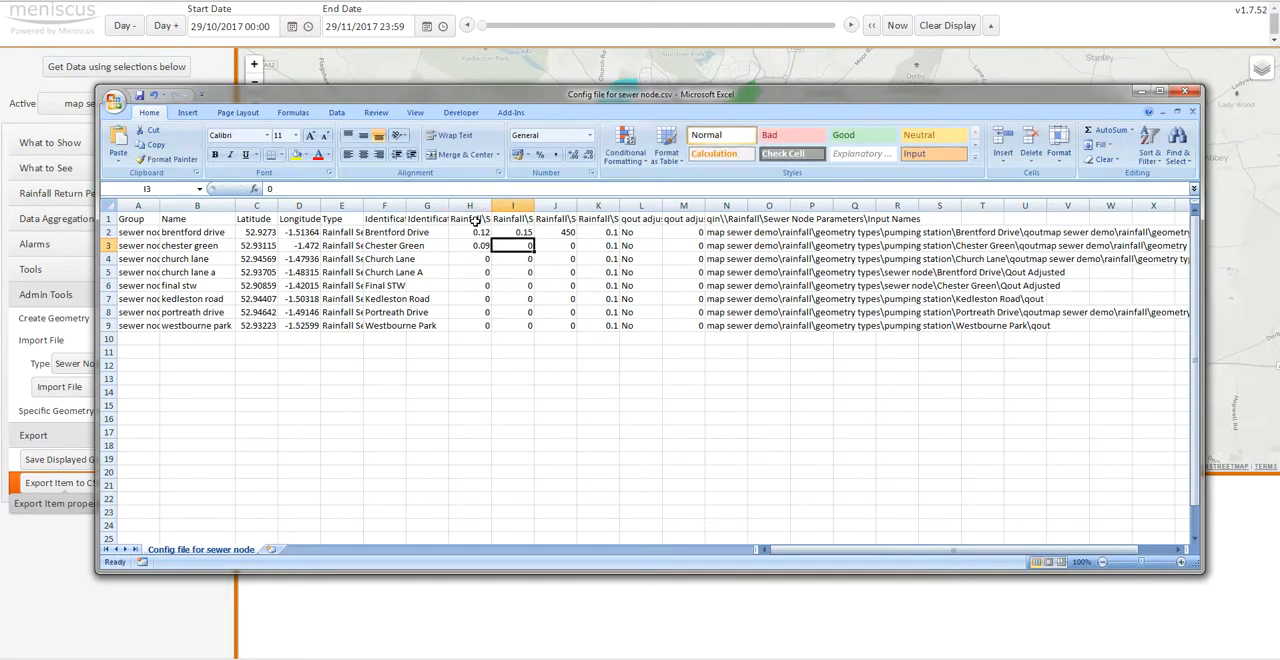
text(.25)
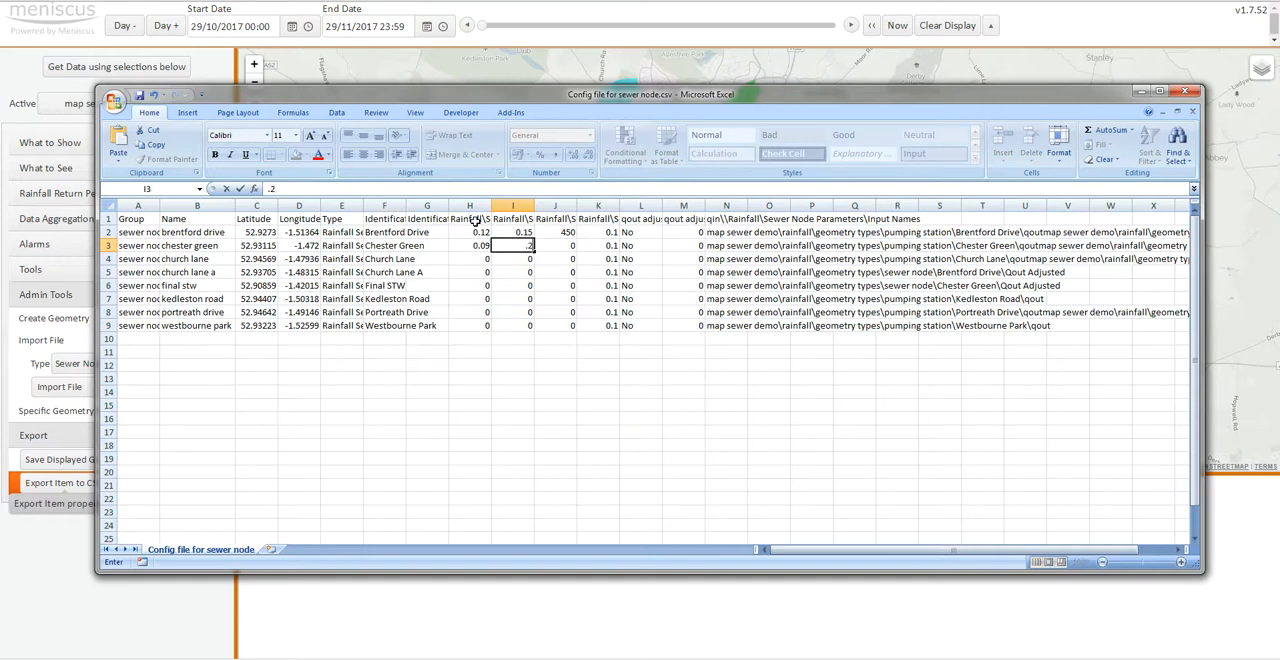
key(Tab)
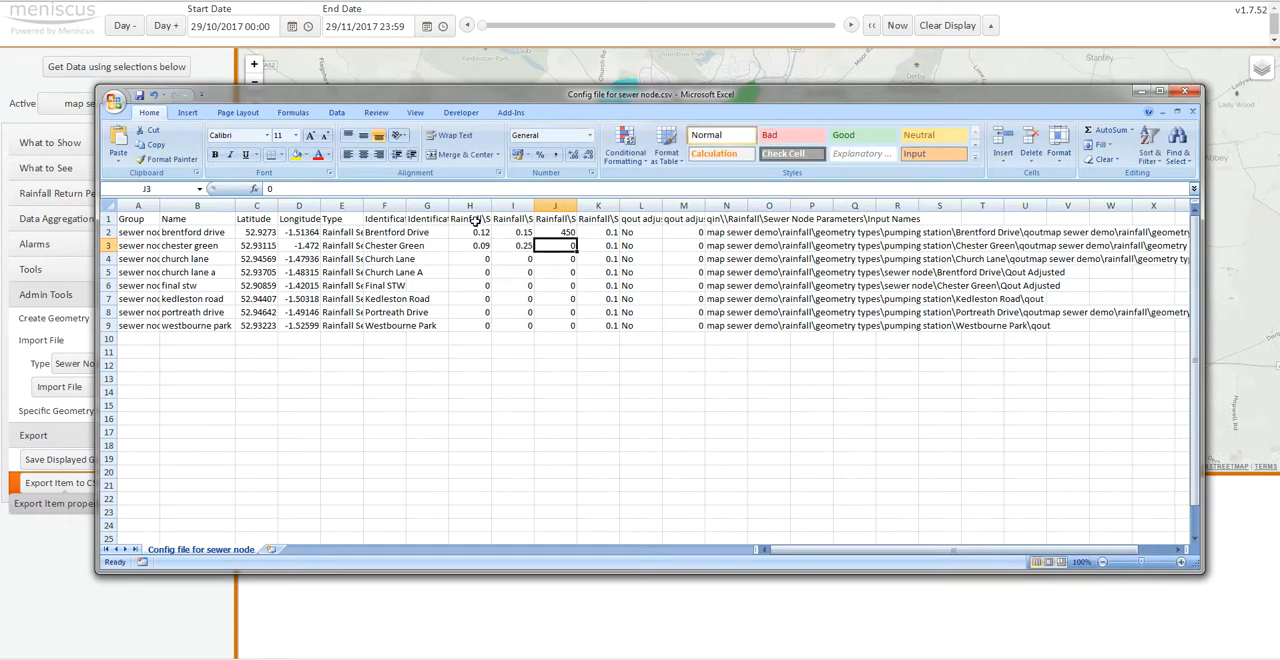
text(300)
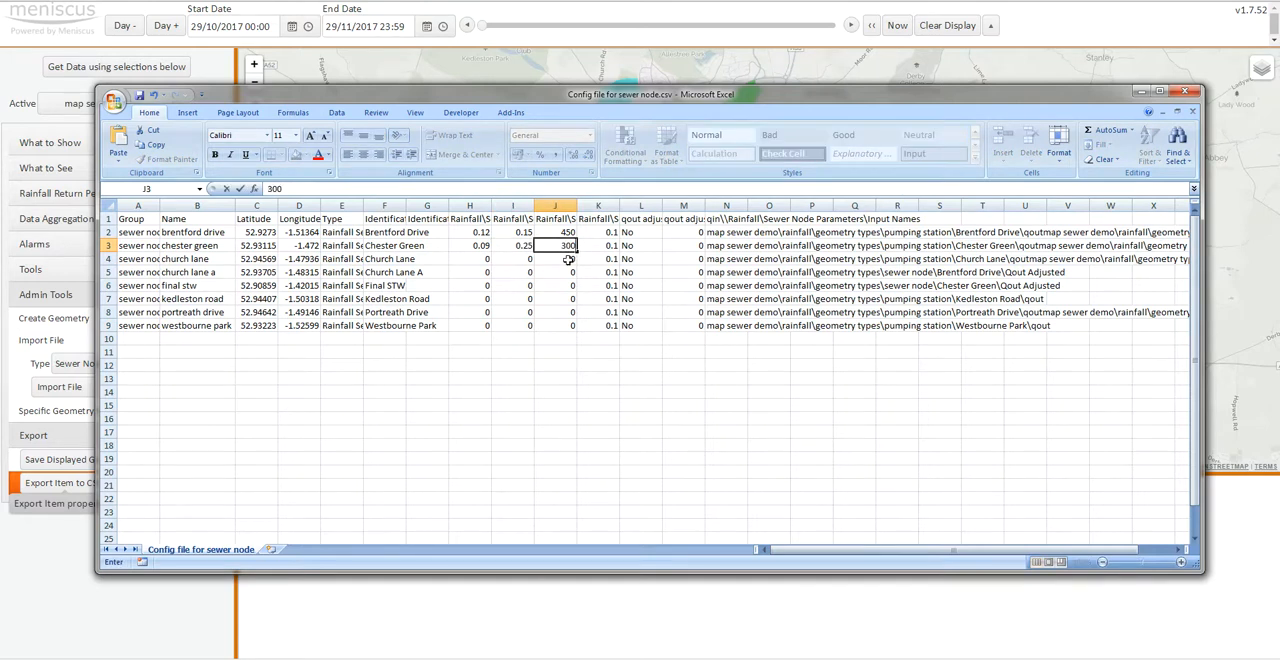
- Set the sewer gradients to 0.11 for Church Lane, 0.12 for Church Lane A and 0.14 for Final STW
click(474, 260)
text(.11)
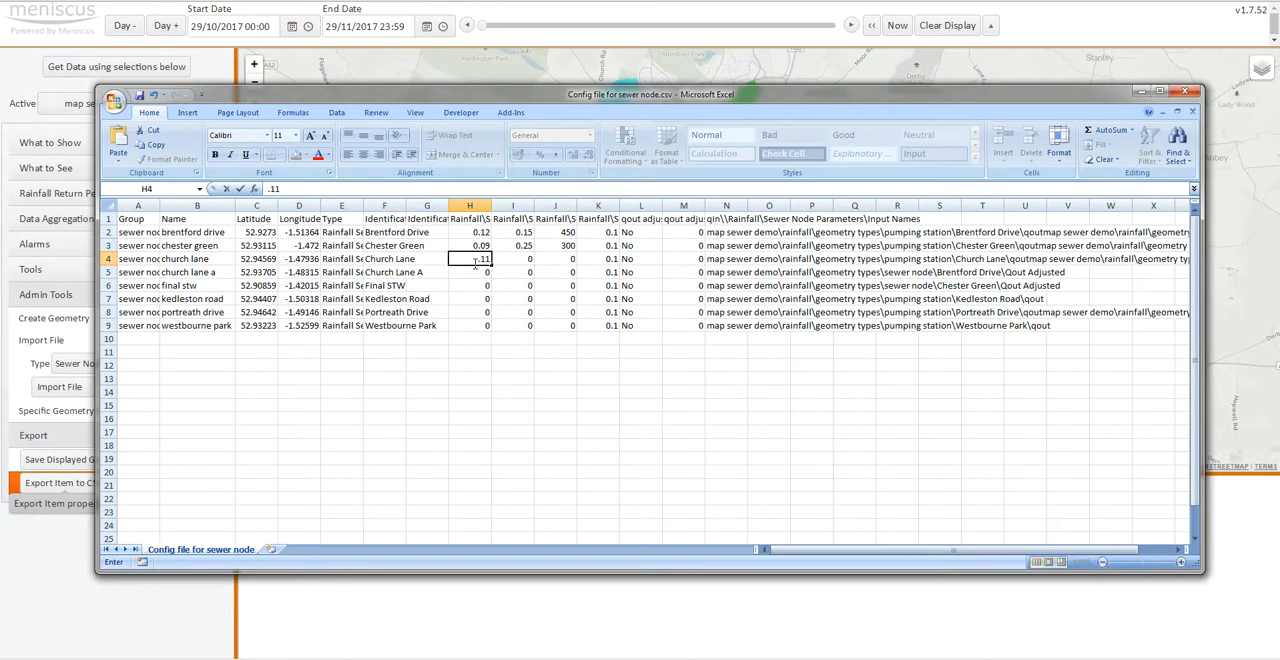
key(Return)
text(.12)
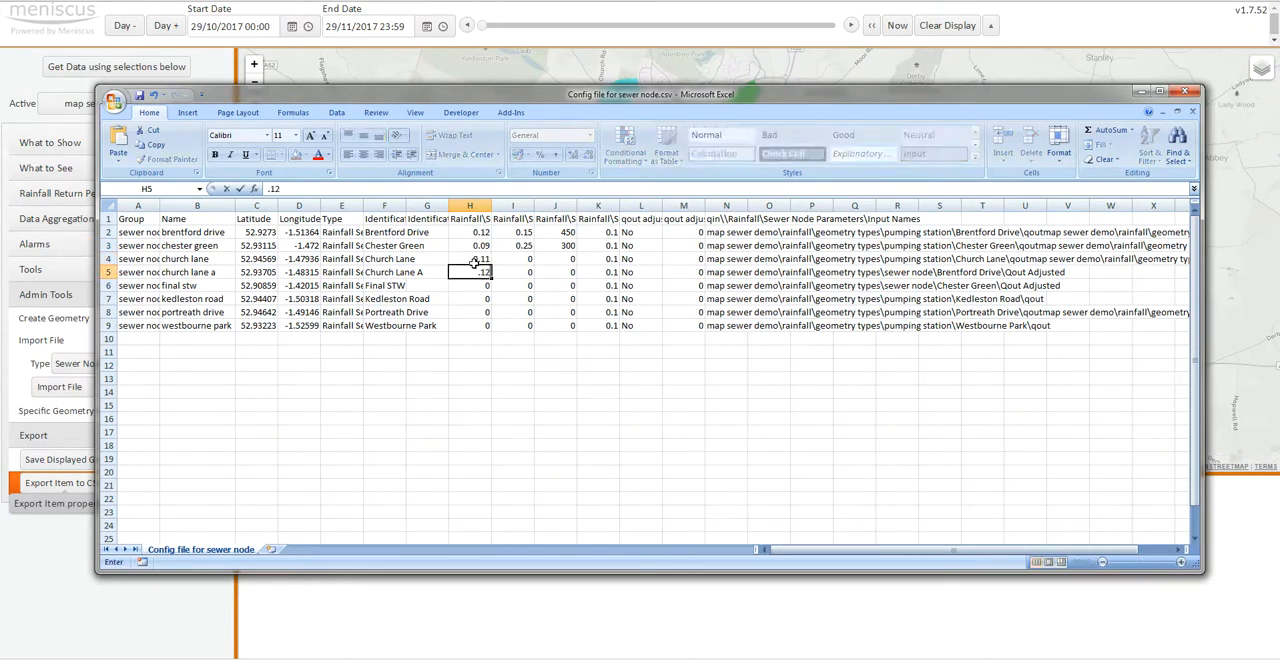
key(Return)
text(.14)
key(Return)
- Set the sewer gradients to 0.13 for Kedleston Road, 0.15 for Portreath Drive and 0.08 for Westbourne Park
text(.1)
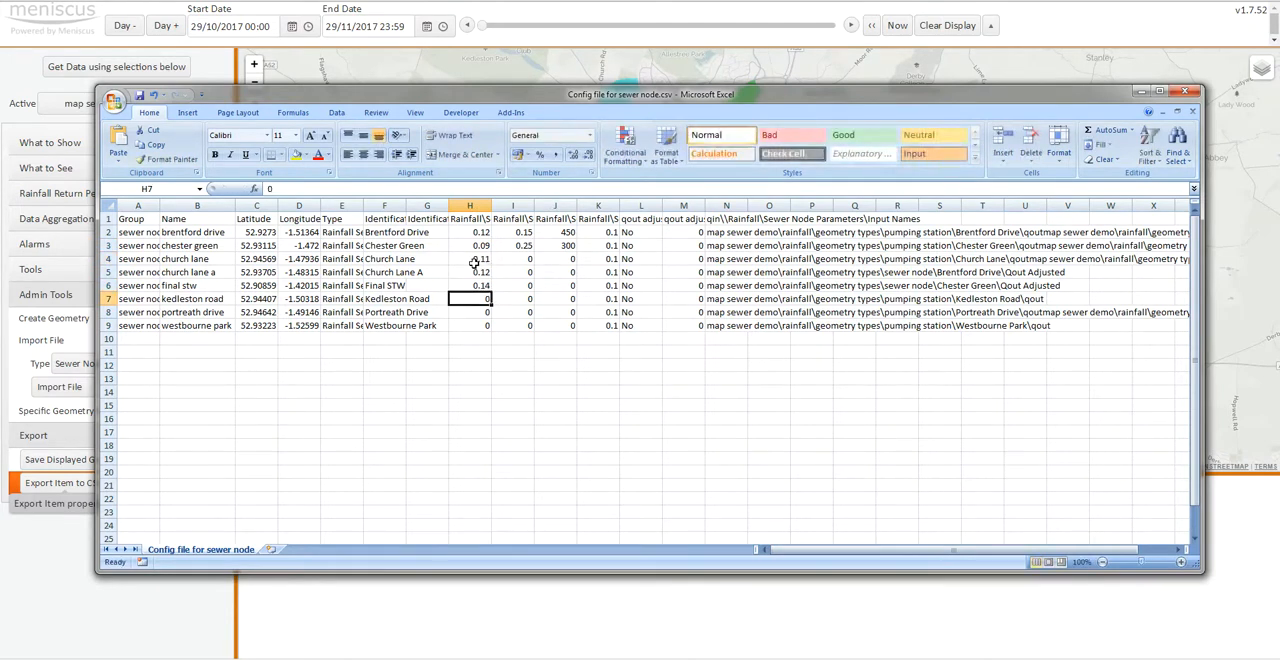
text(3)
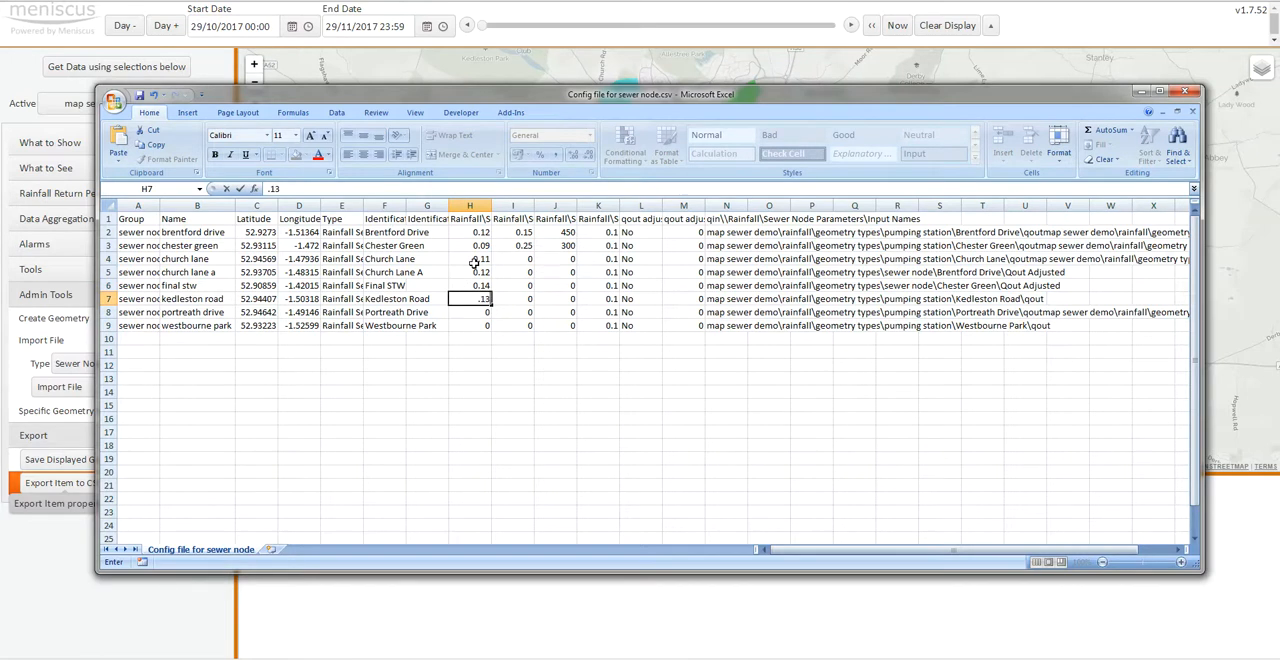
key(Return)
text(.15)
key(Return)
text(.)
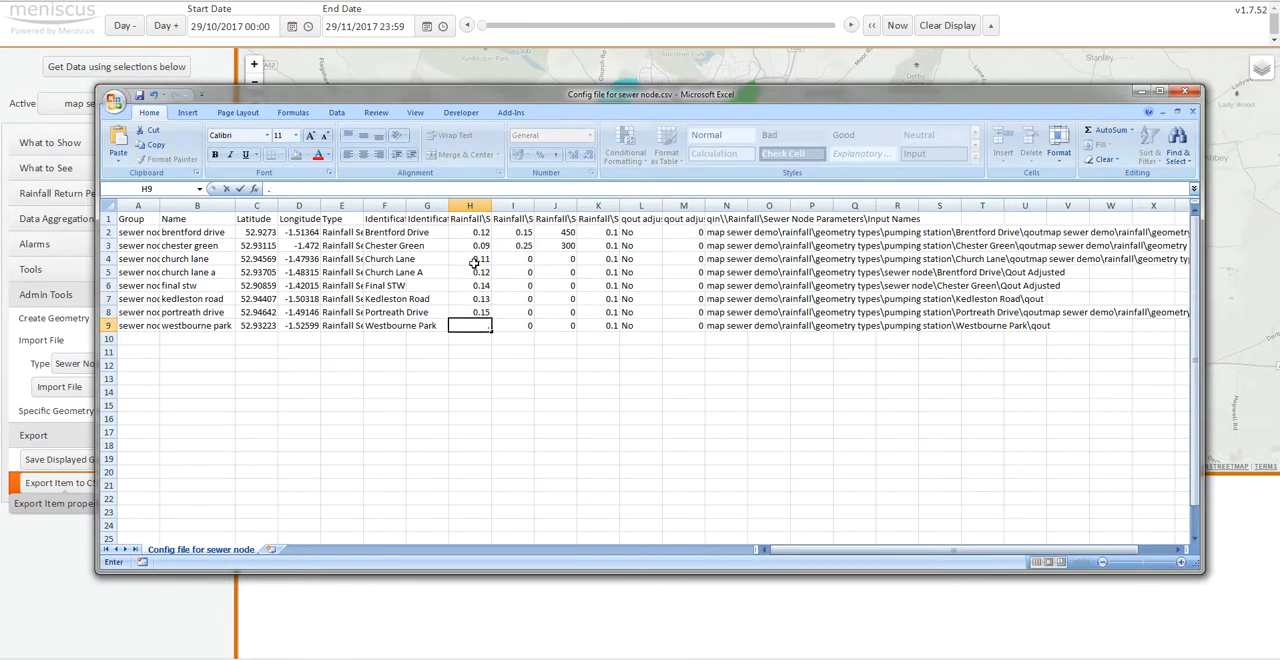
text(08)
key(Tab)
- Set the sewer diameters to 0.35 for Church Lane, 0.35 for Church Lane A and 0.4 for Final STW
key(Up)
key(Up)
key(Up)
key(Up)
key(Up)
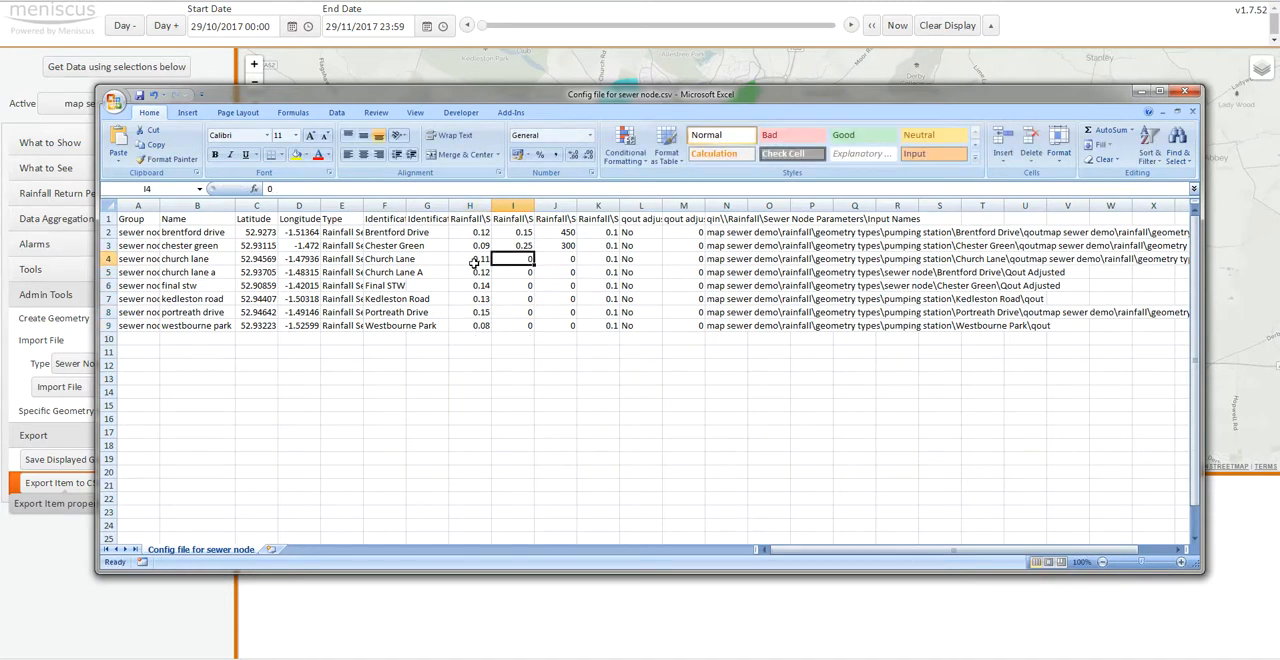
text(0.35)
key(Return)
text(.)
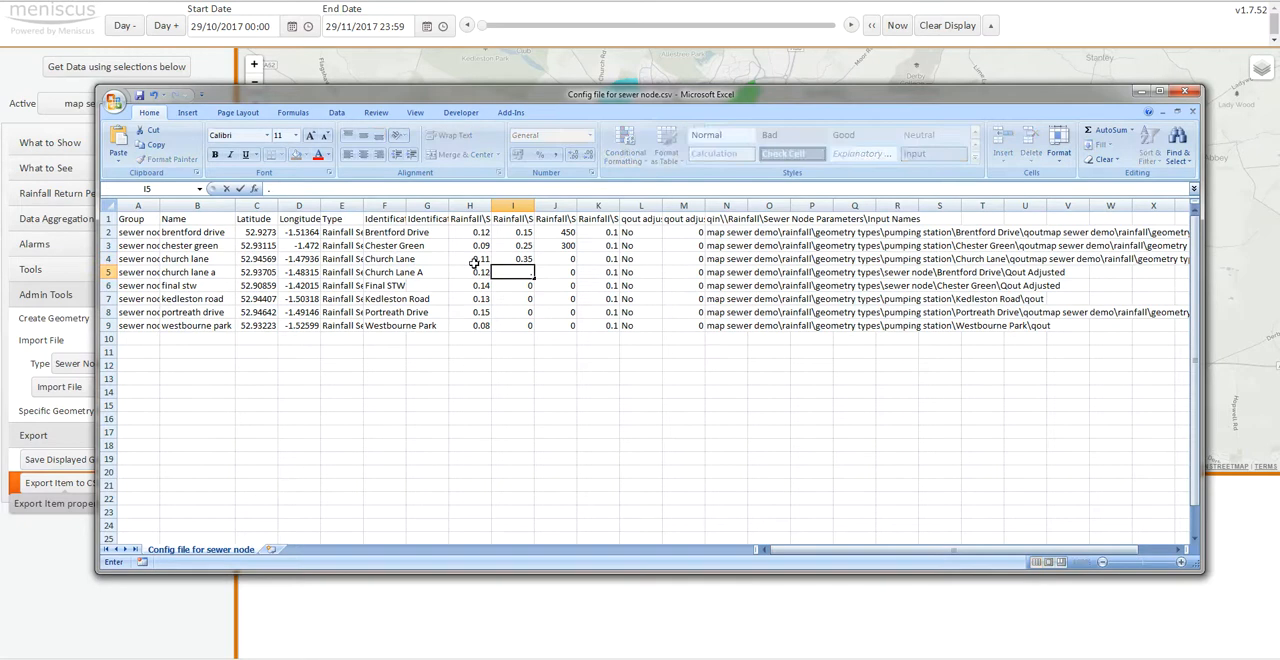
text(35)
key(Return)
text(.4)
key(Return)
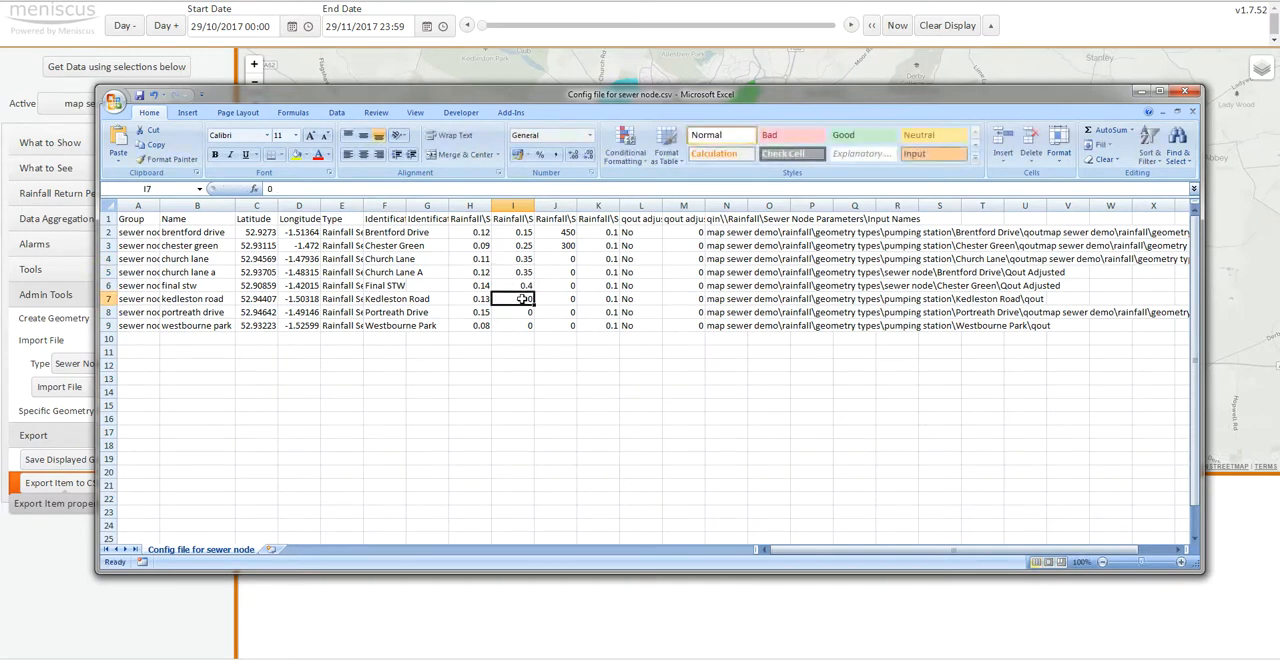
- Set the sewer diameters to 0.2 for Kedleston Road, 0.15 for Portreath Drive and 0.15 for Westbourne Park
text(.2)
key(Return)
text(.15)
key(Return)
text(.15)
click(600, 392)
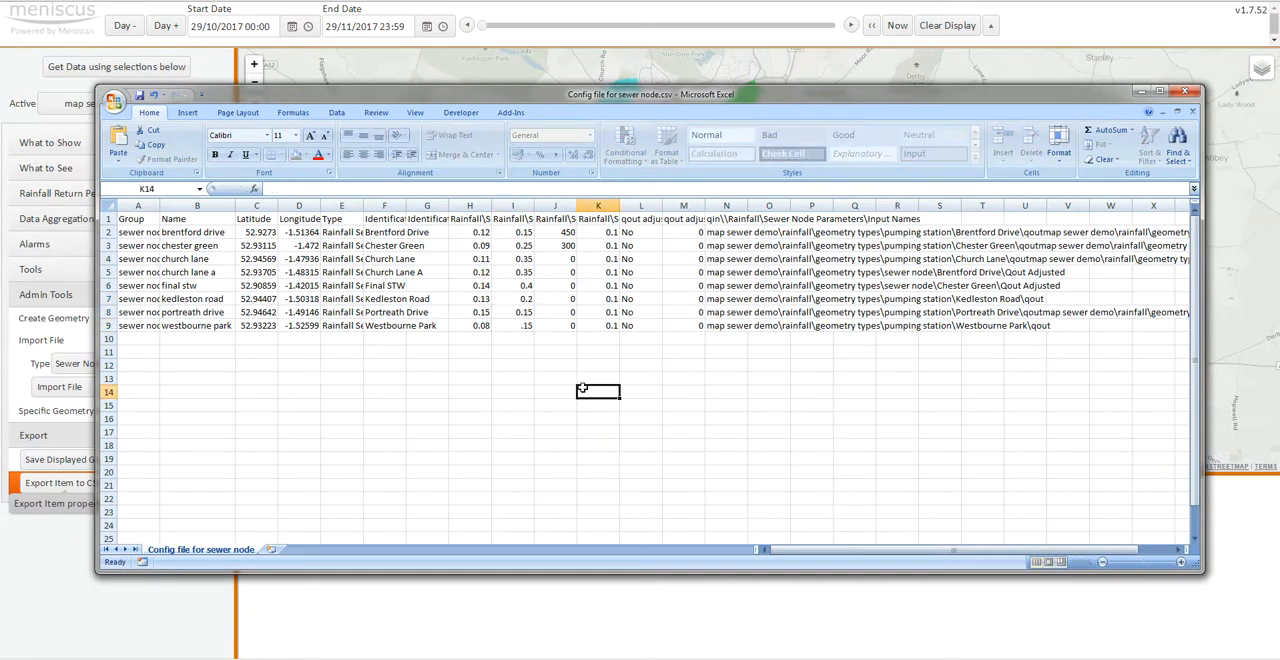
- Set the sewer lengths to 560 for Church Lane, 350 for Church Lane A and 450 for Final STW
click(560, 259)
text(360)
key(Return)
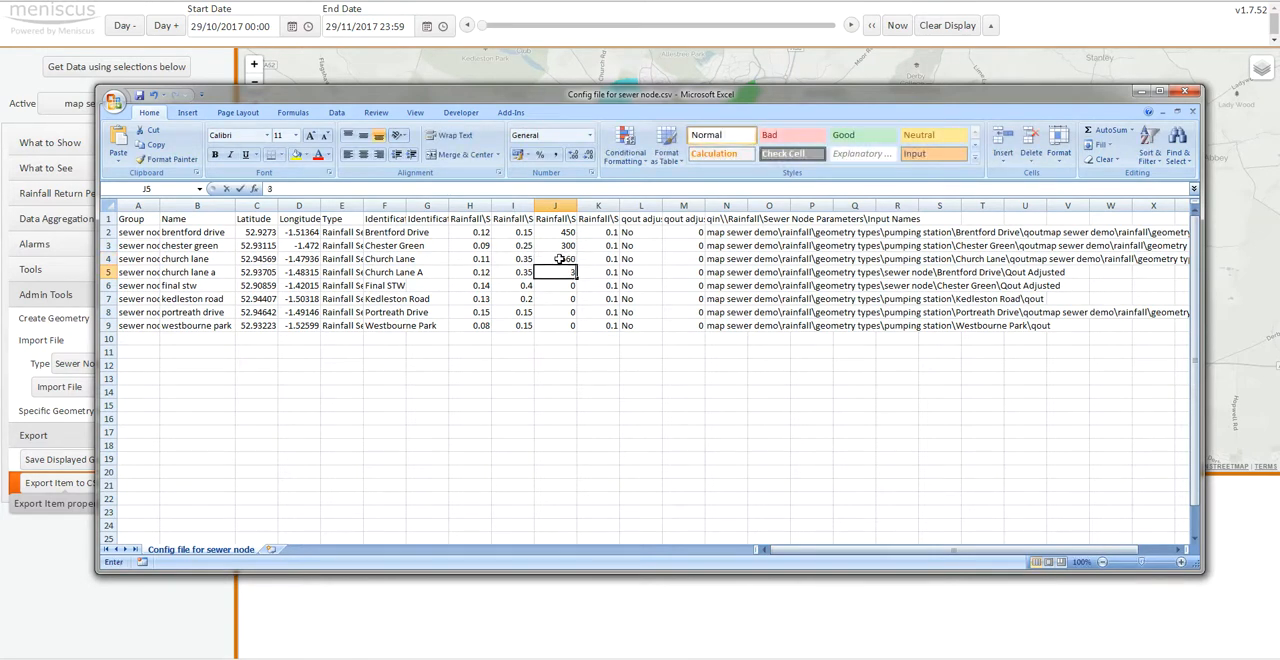
text(350)
key(Return)
text(450)
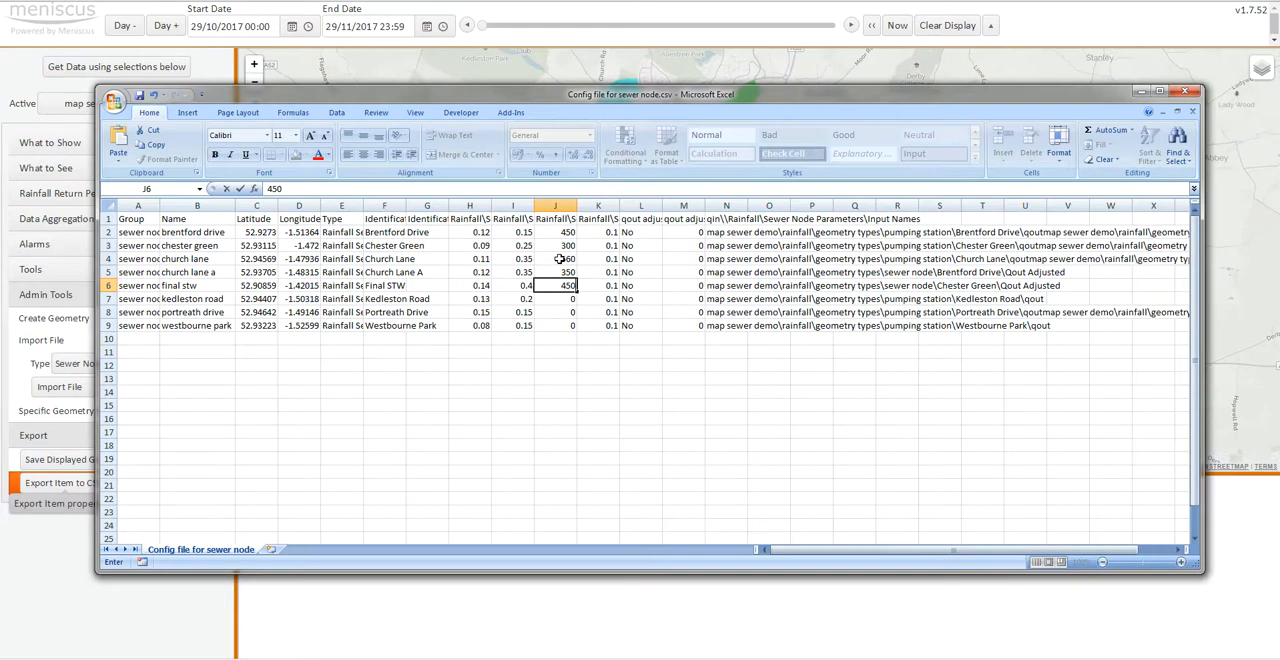
key(Return)
- Set the sewer lengths to 150 for Kedleston Road, 3000 for Portreath Drive and 1500 for Westbourne Park
text(15)
key(Return)
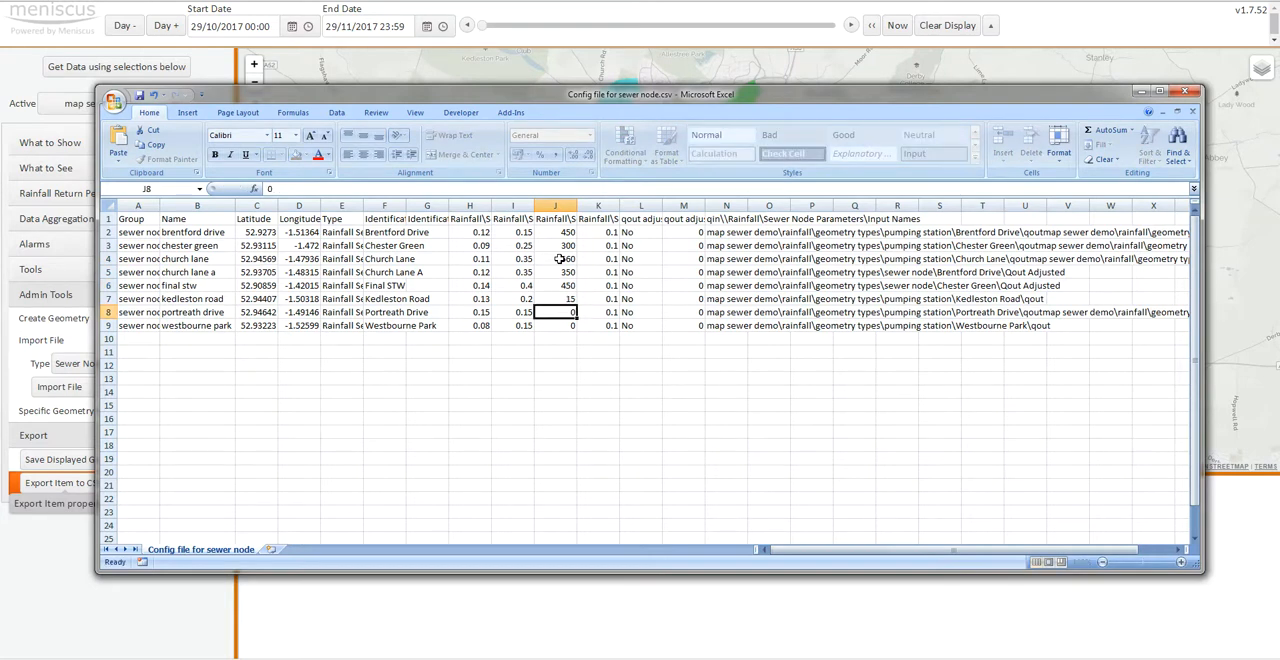
key(Up)
key(F2)
text(0)
key(Return)
text(3000)
key(Return)
text(1500)
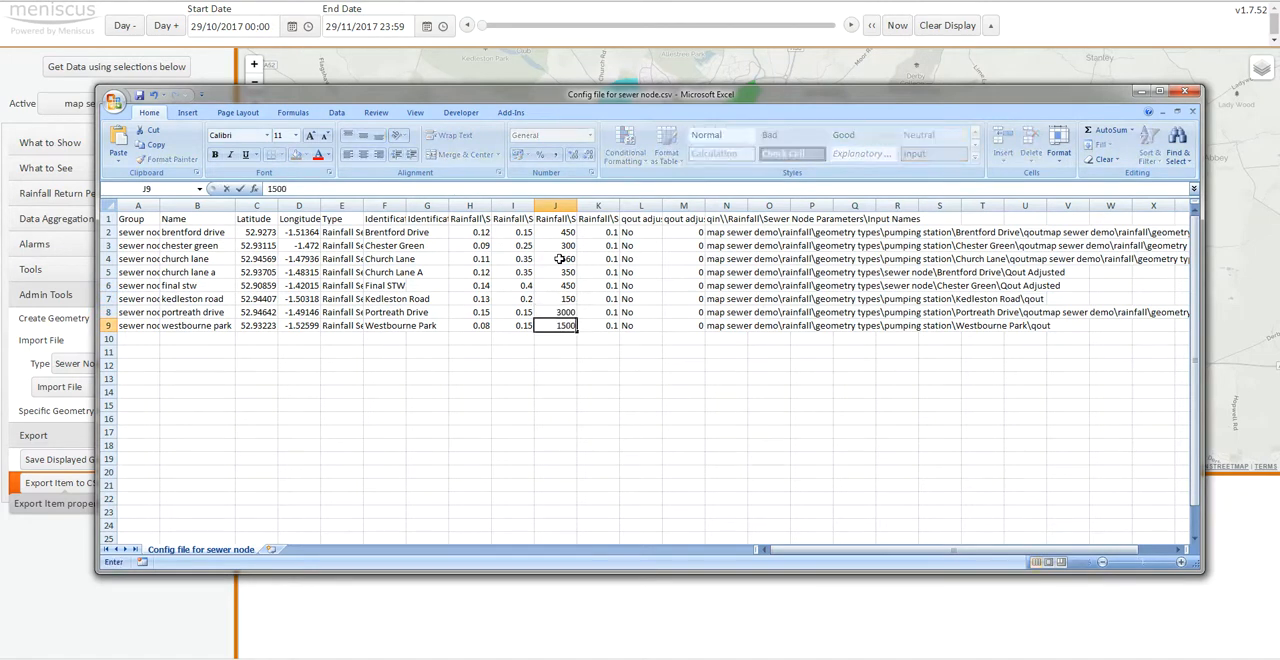
click(640, 418)
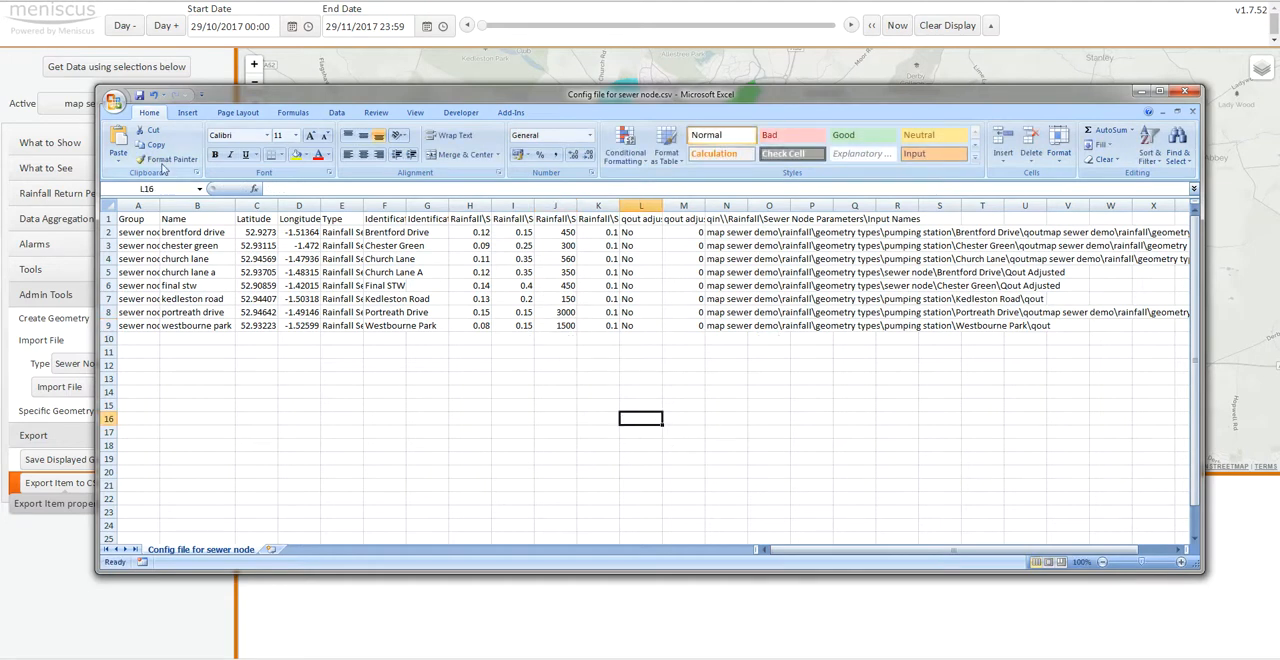
- Save Config file for sewer node.csv in its CSV format, close it and return to the Meniscus map
click(139, 95)
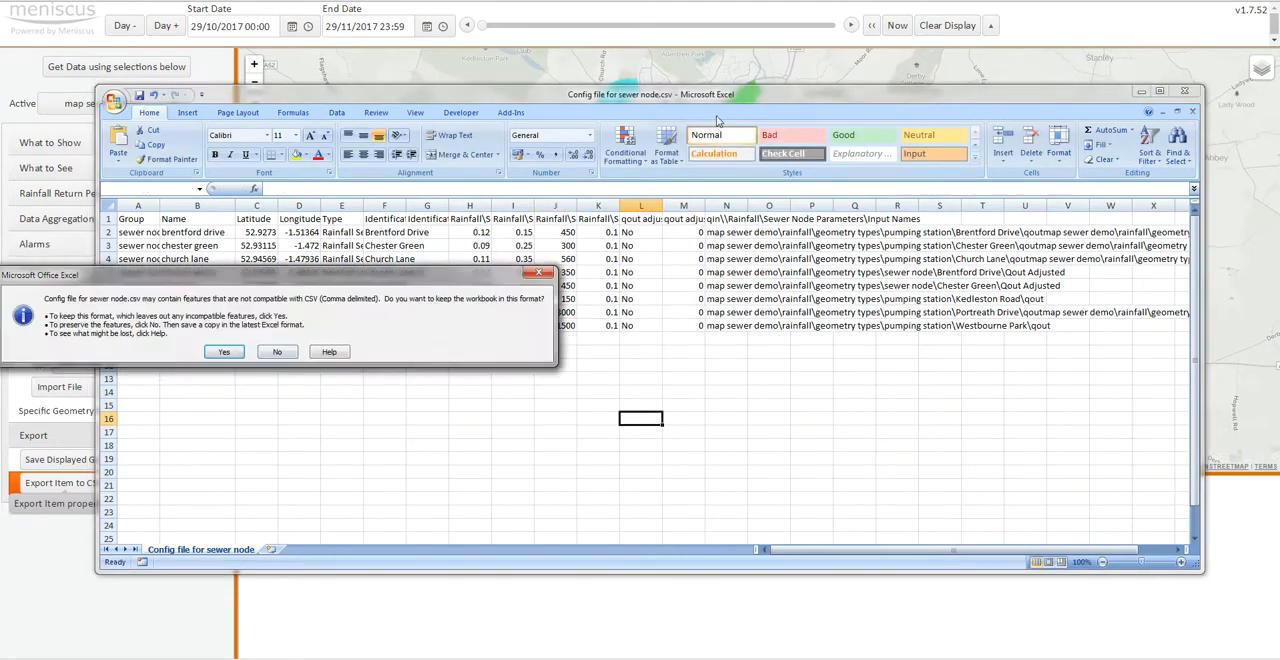
click(236, 353)
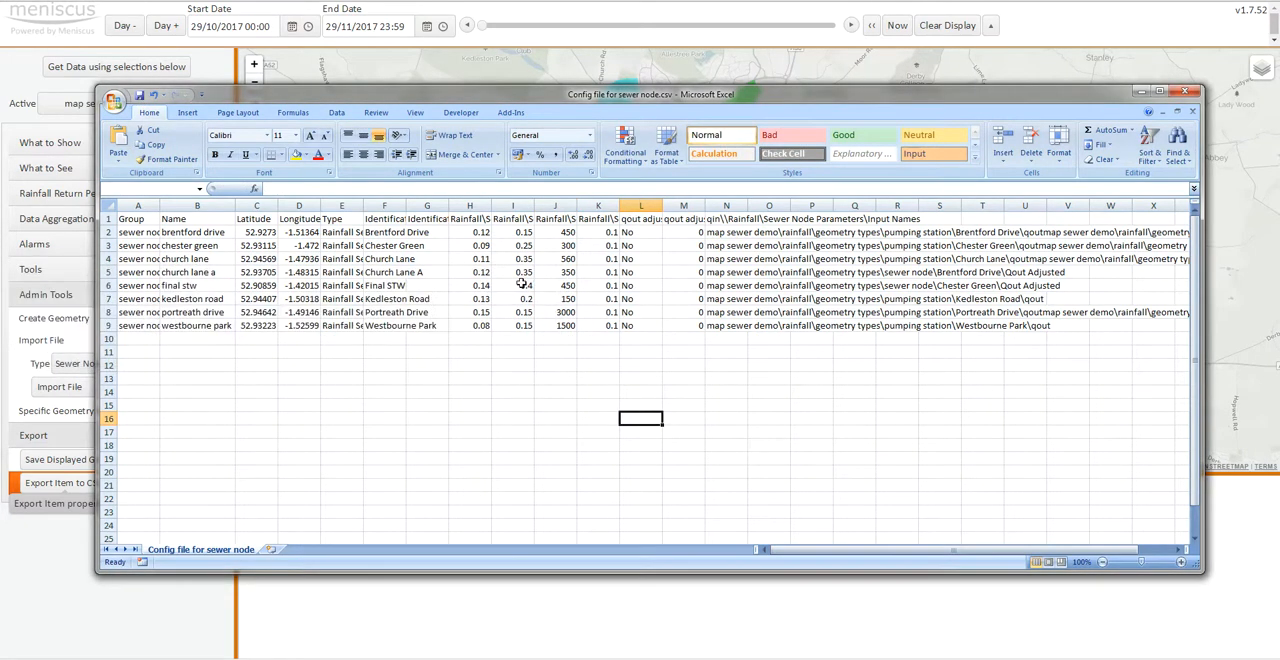
click(1192, 113)
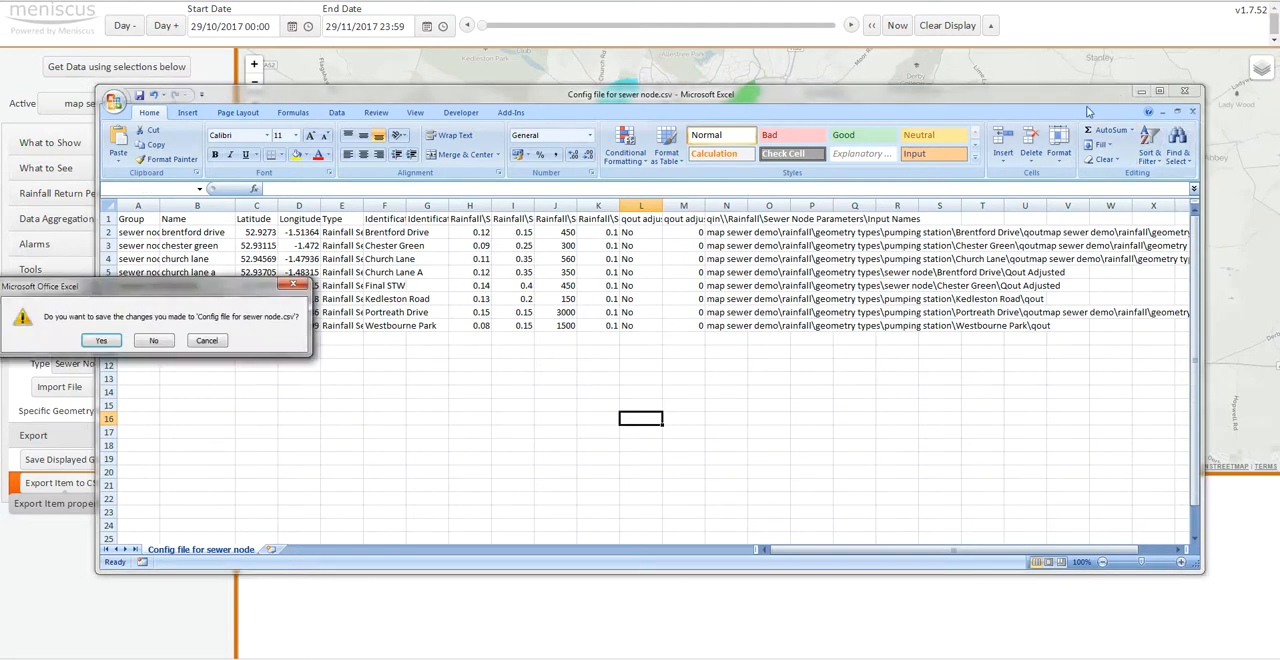
click(153, 341)
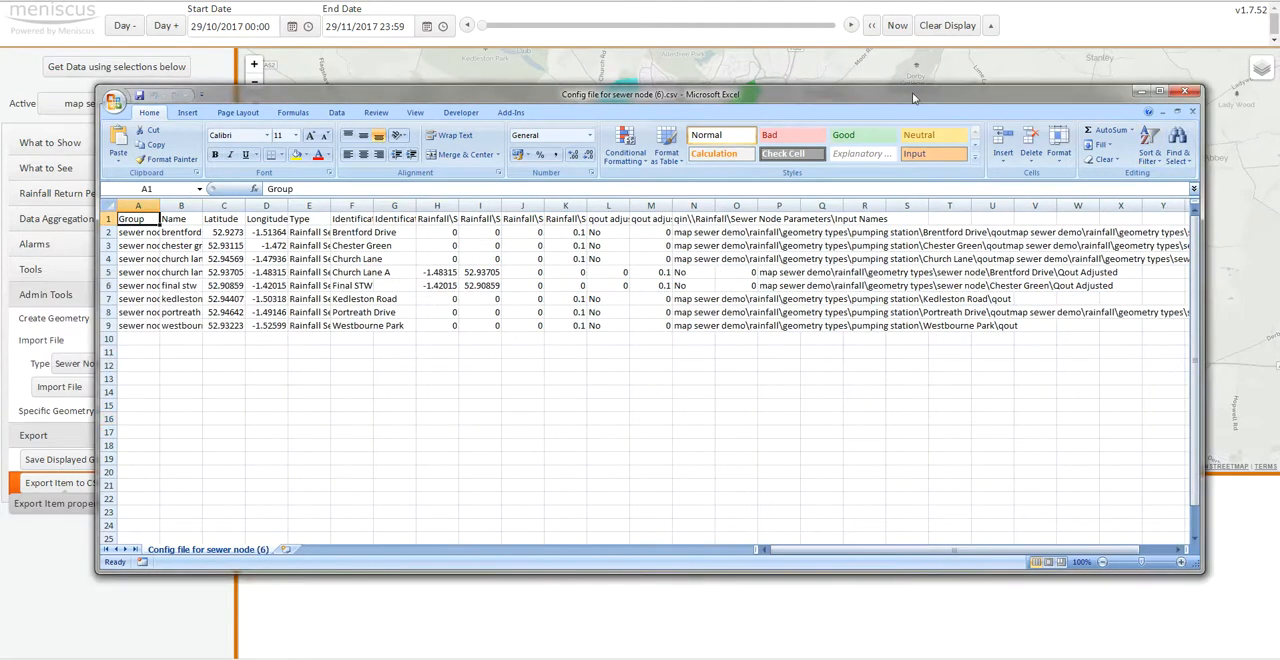
drag(912, 92, 690, 131)
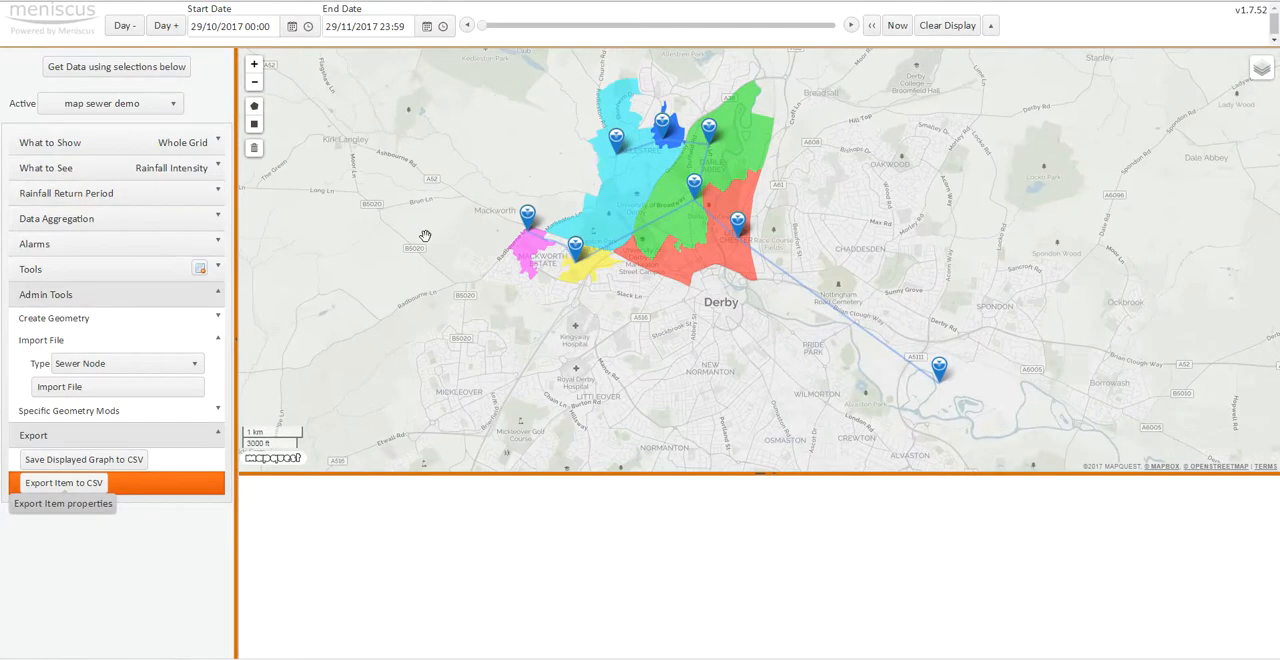
- Import Config file for sewer node.csv from the MAP Sewer Demo folder as the Sewer Node type
click(157, 365)
click(127, 414)
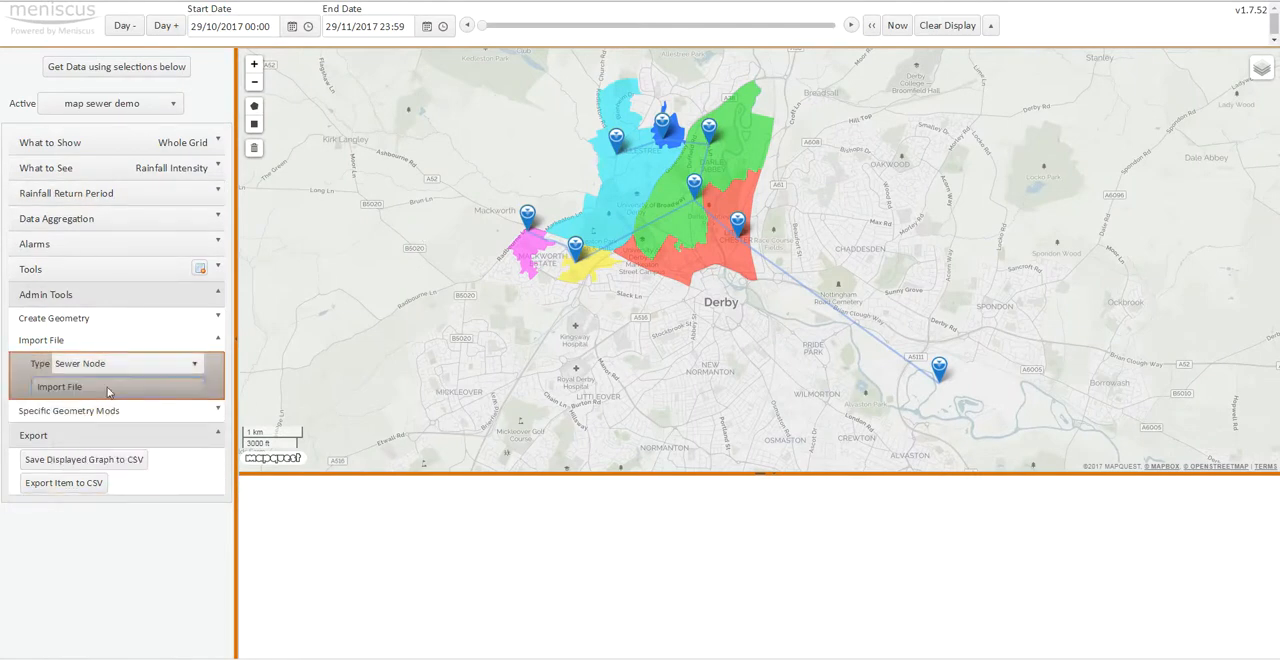
click(60, 386)
click(598, 154)
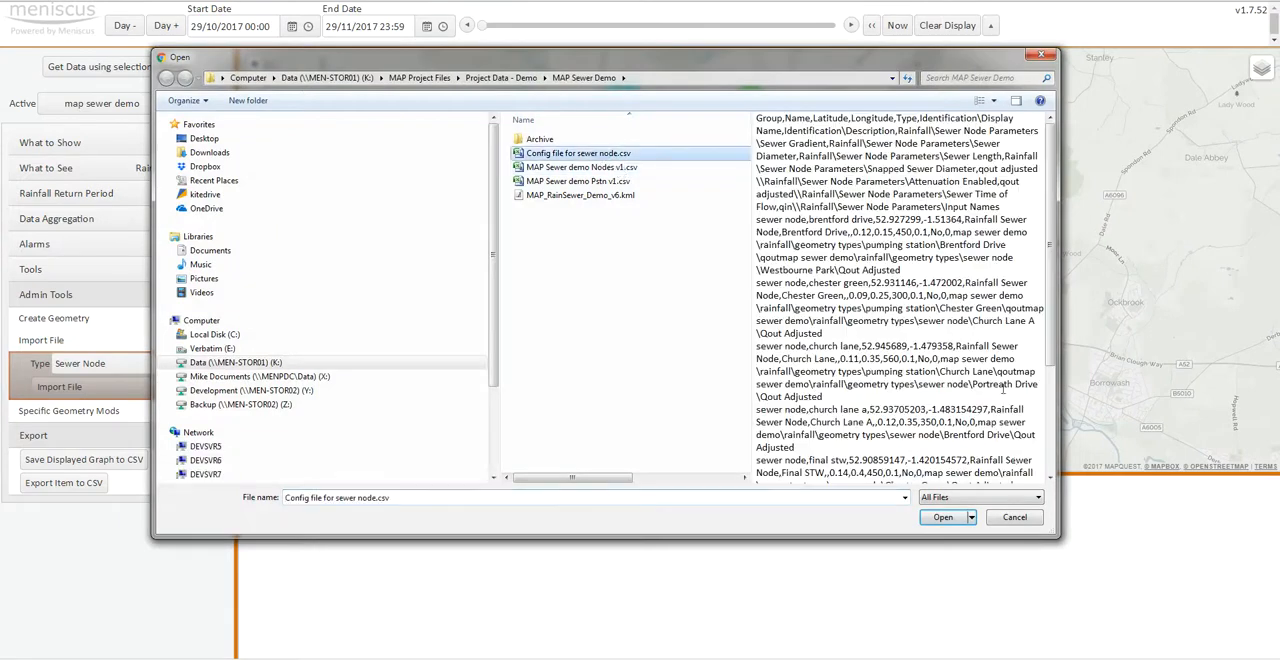
click(943, 517)
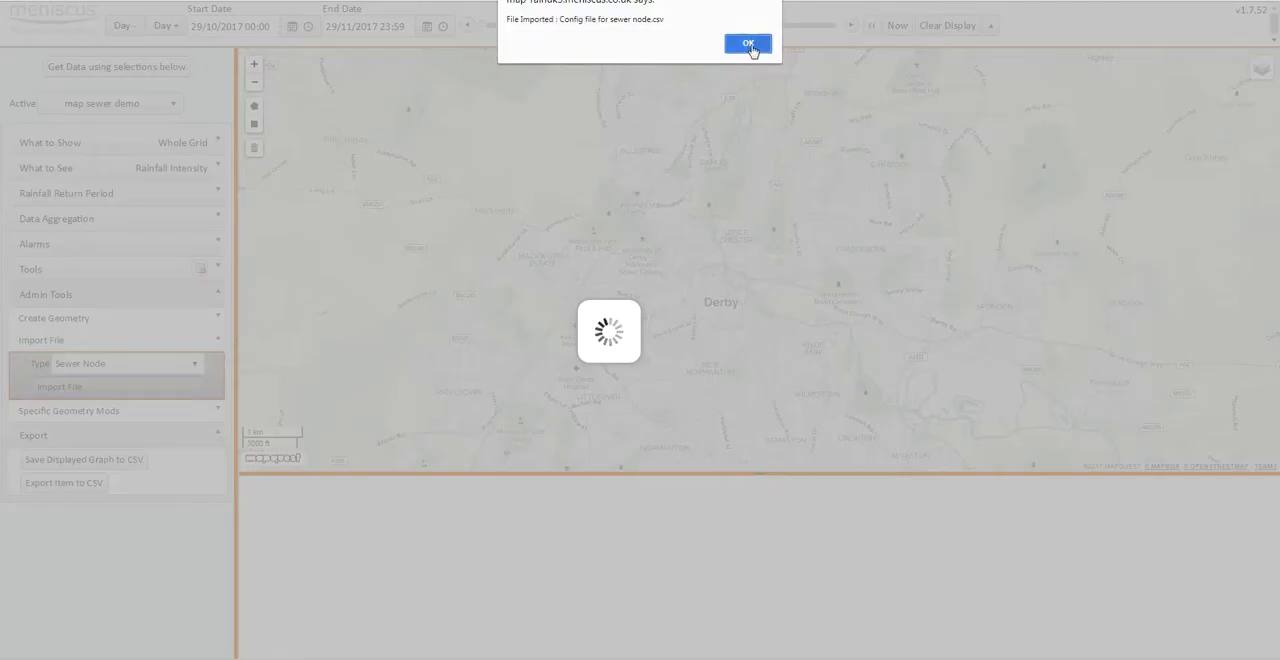
- Acknowledge the import, switch to the Meniscus Analytics Platform and inspect Brentford Drive's reloaded sewer node parameters, including both diameter fields
click(749, 43)
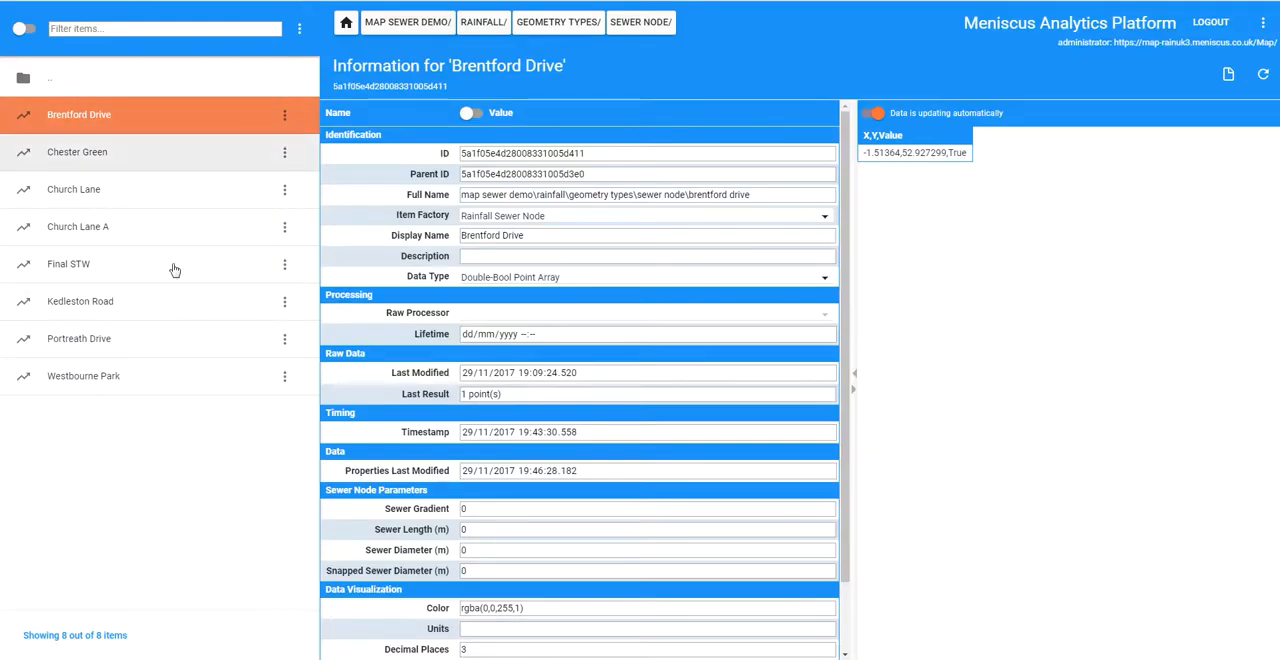
click(636, 23)
click(103, 120)
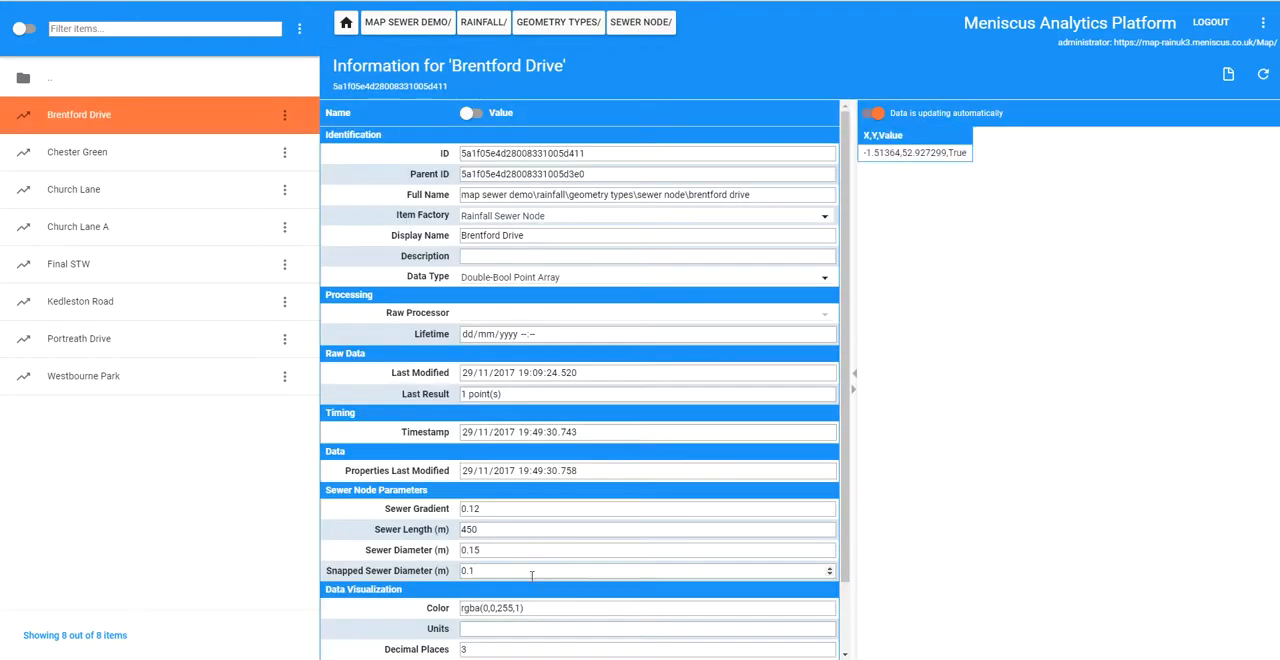
click(500, 567)
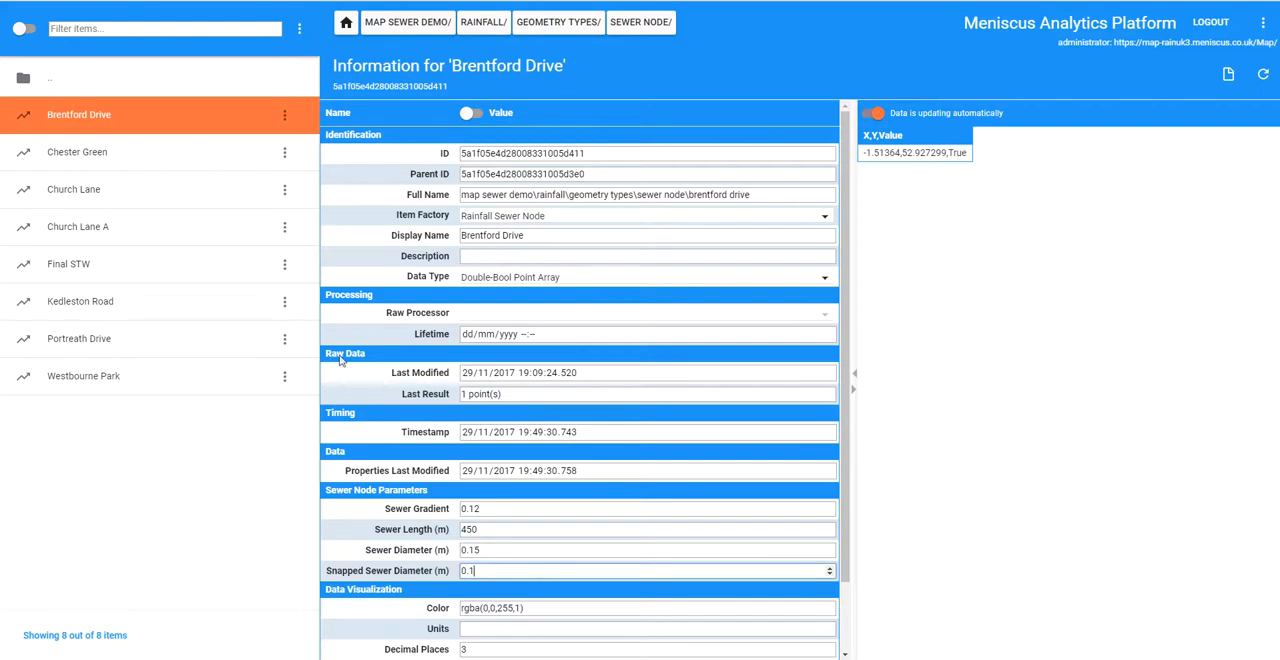
click(489, 550)
- Review the imported properties of Chester Green, Church Lane and Church Lane A, and open Brentford Drive's child items
click(103, 163)
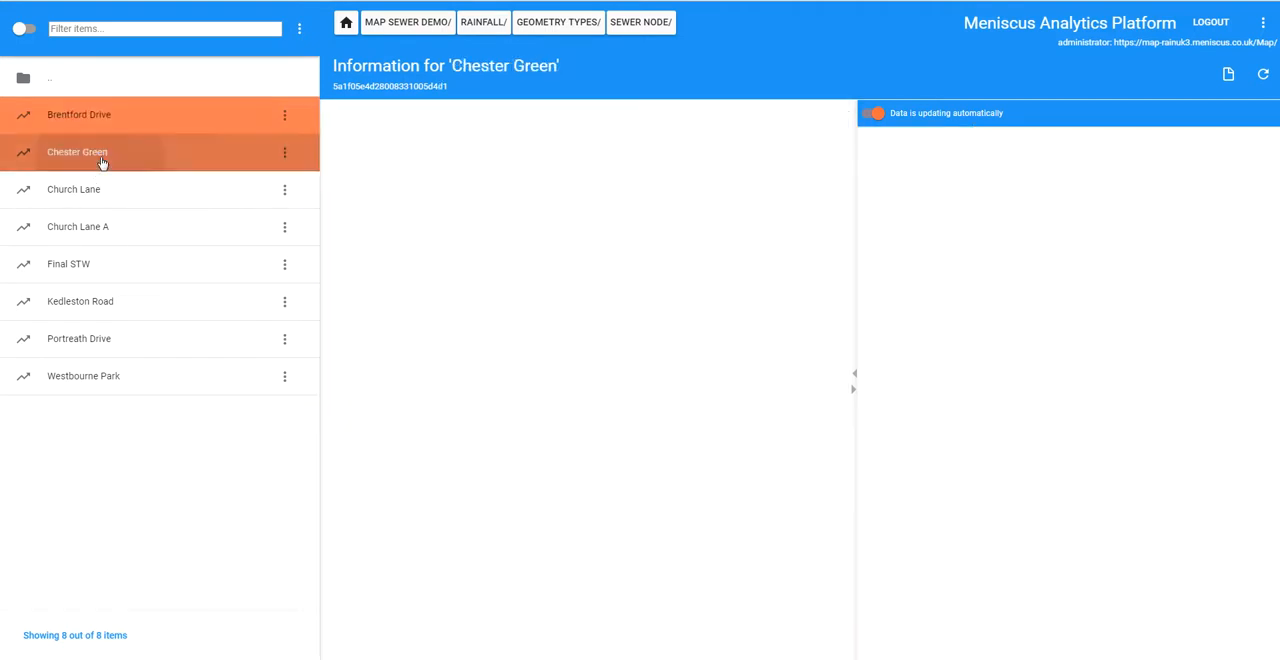
click(177, 197)
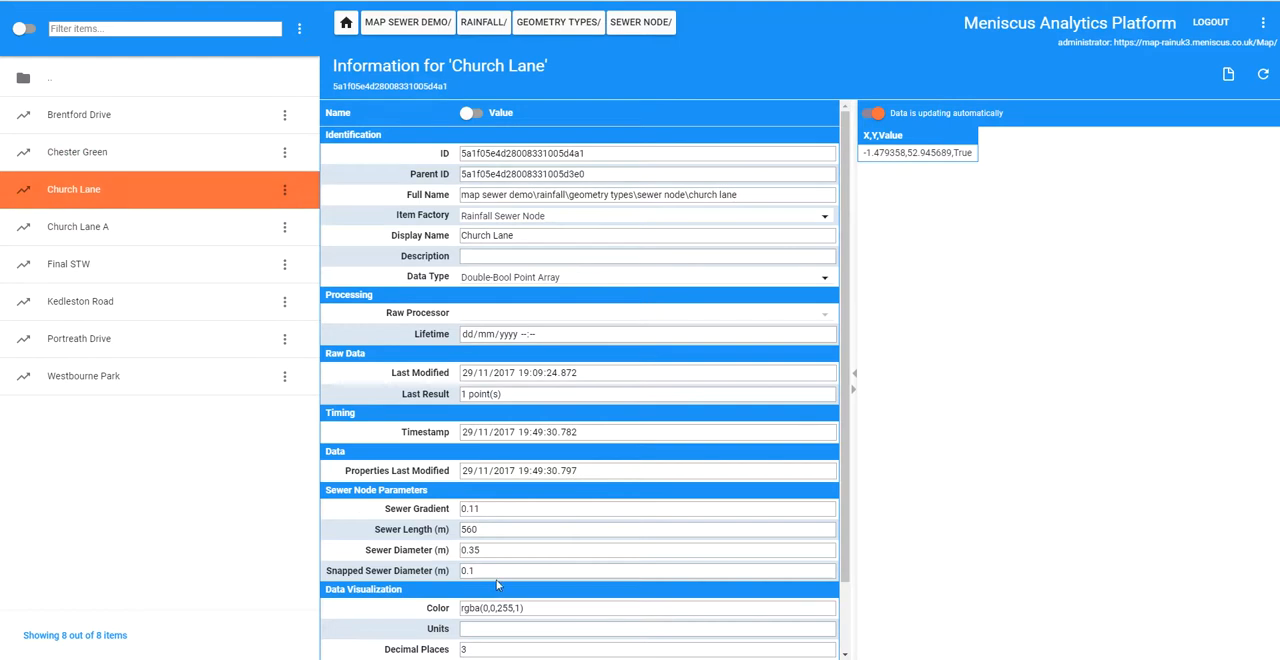
click(76, 238)
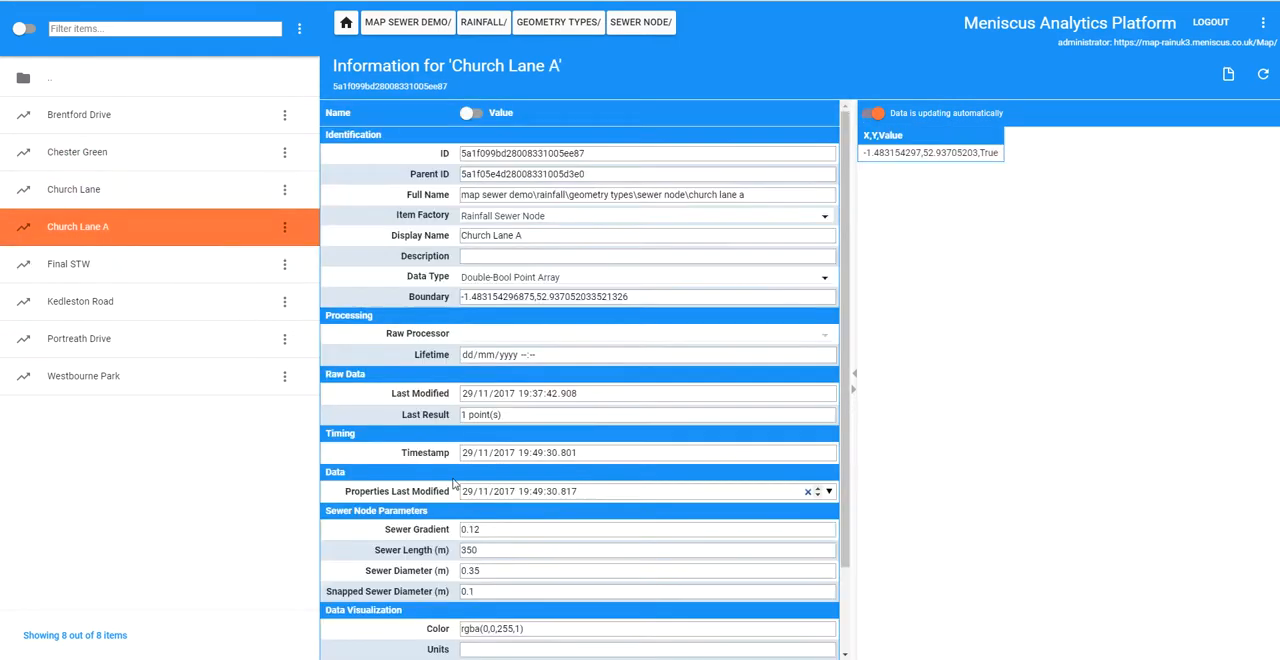
double_click(79, 116)
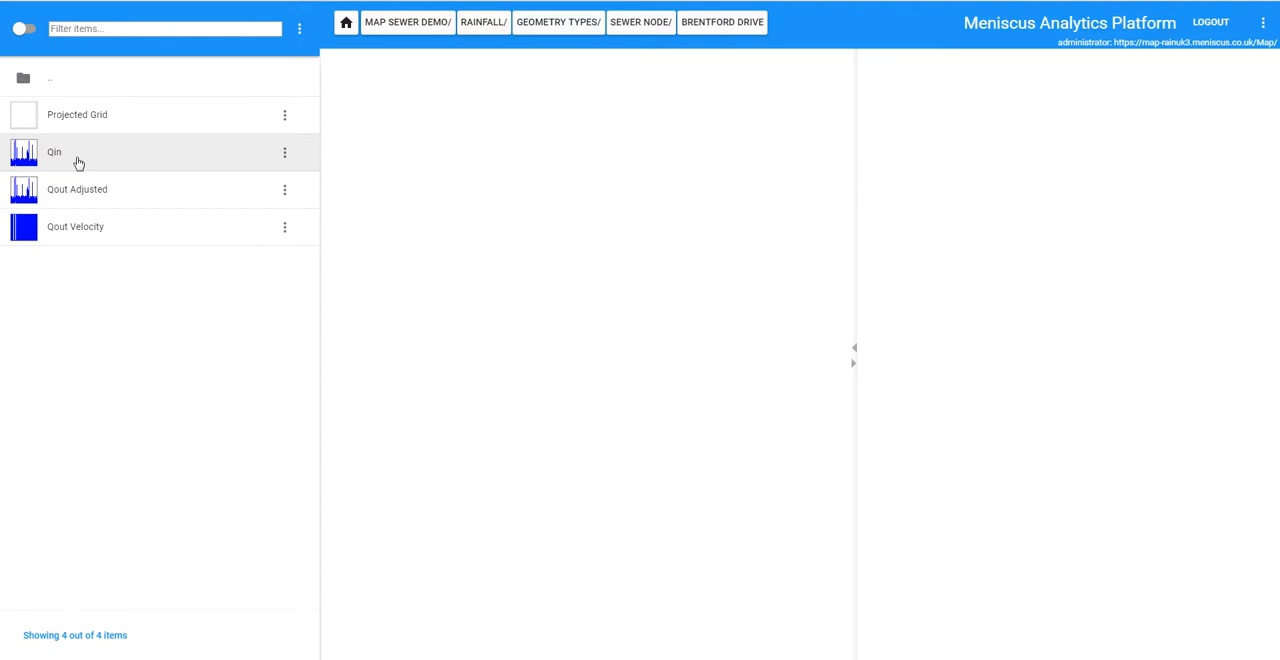
- Go back to the Sewer Node list and check the snapped sewer diameters of Chester Green, Church Lane and Kedleston Road
click(634, 30)
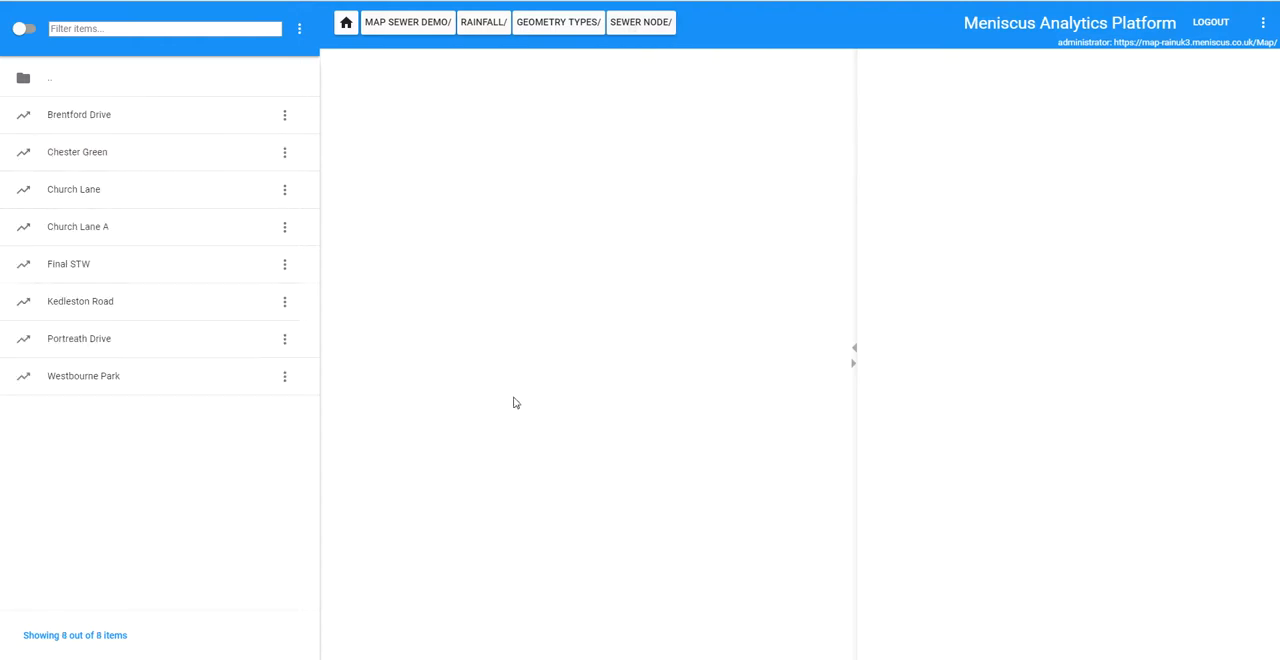
click(77, 160)
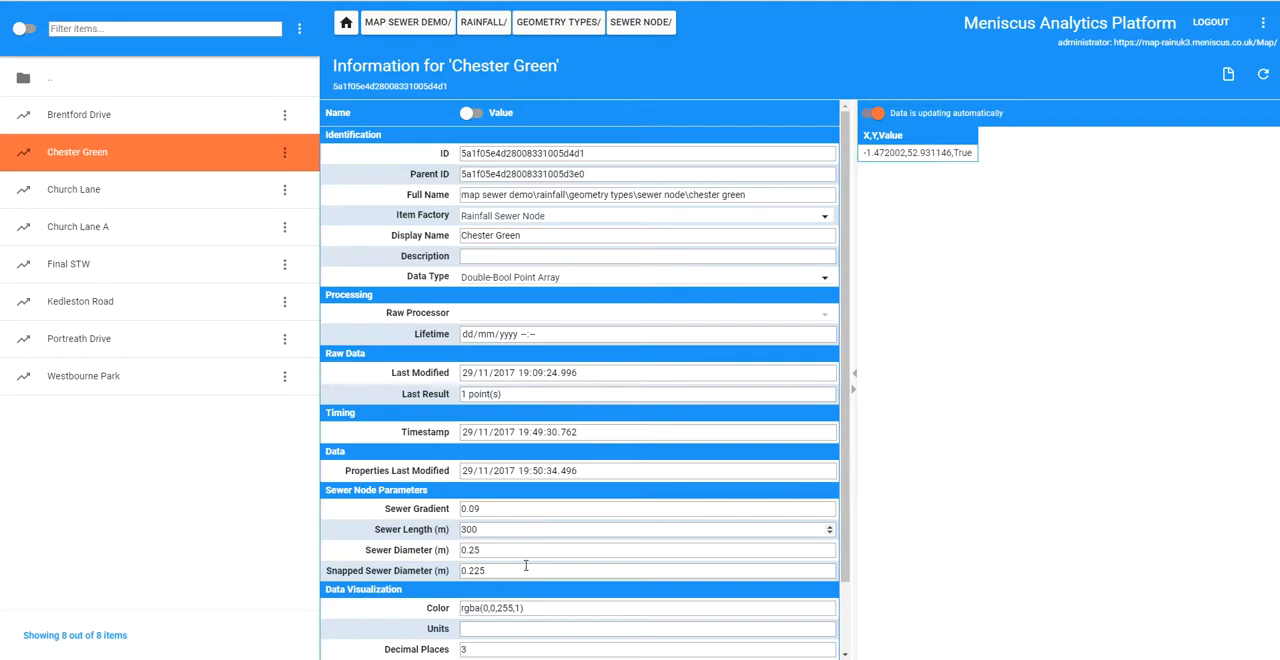
click(87, 201)
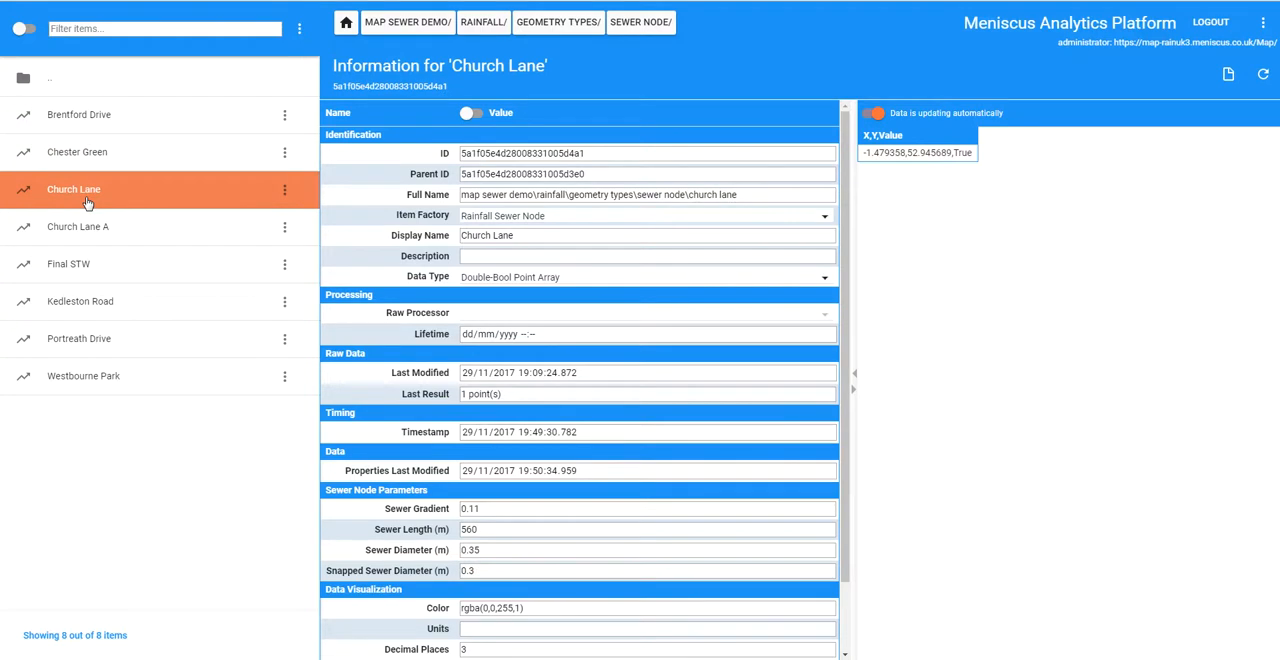
click(94, 299)
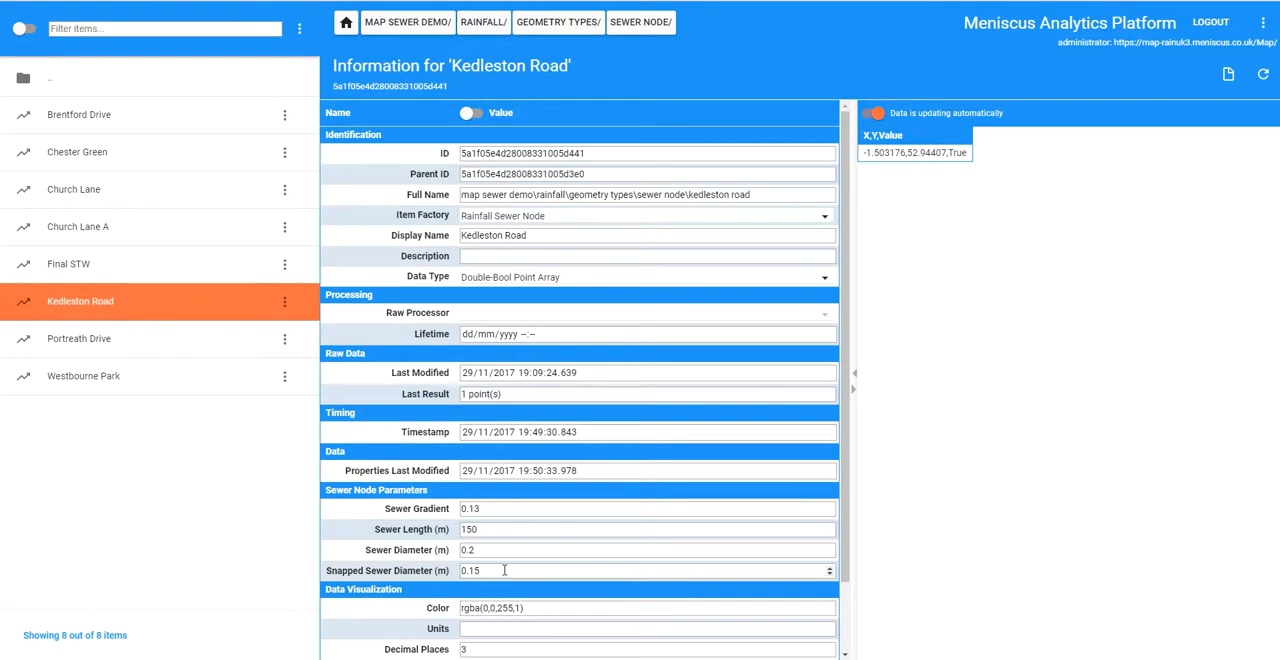
click(88, 156)
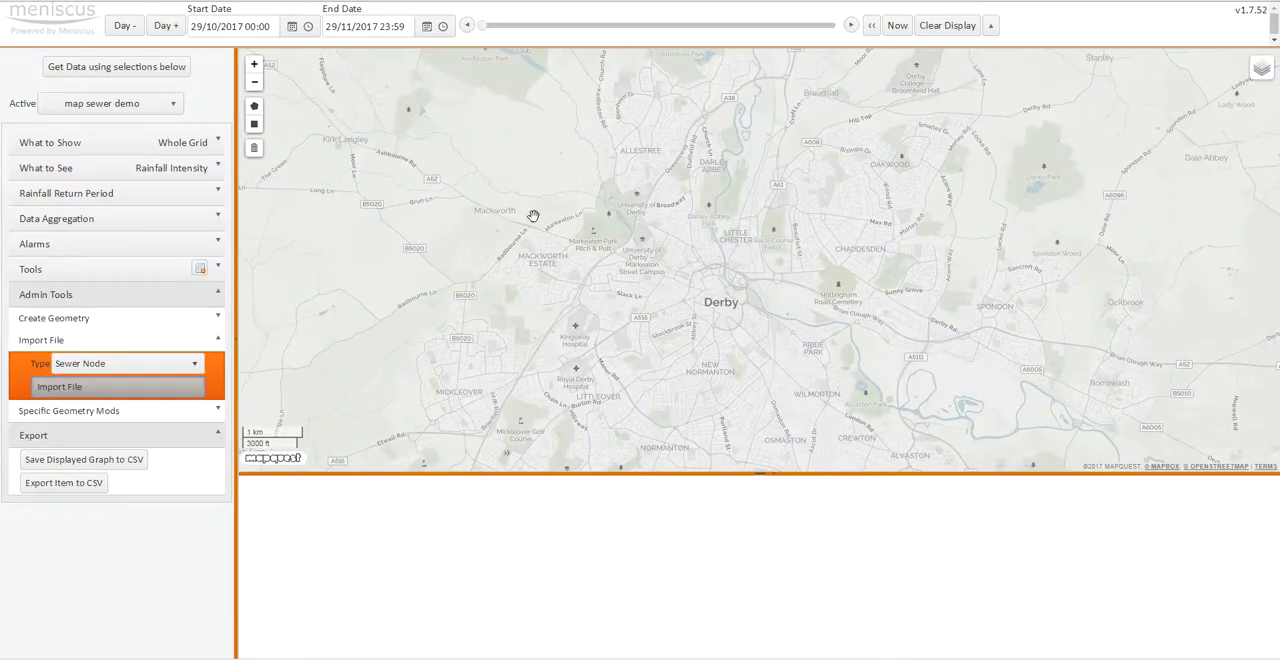
- Back on the Meniscus map, draw a rectangle around Derby and load the regions and points touching it
click(254, 124)
mouse_move(517, 123)
mouse_down()
mouse_move(855, 415)
mouse_move(934, 457)
mouse_up()
click(137, 145)
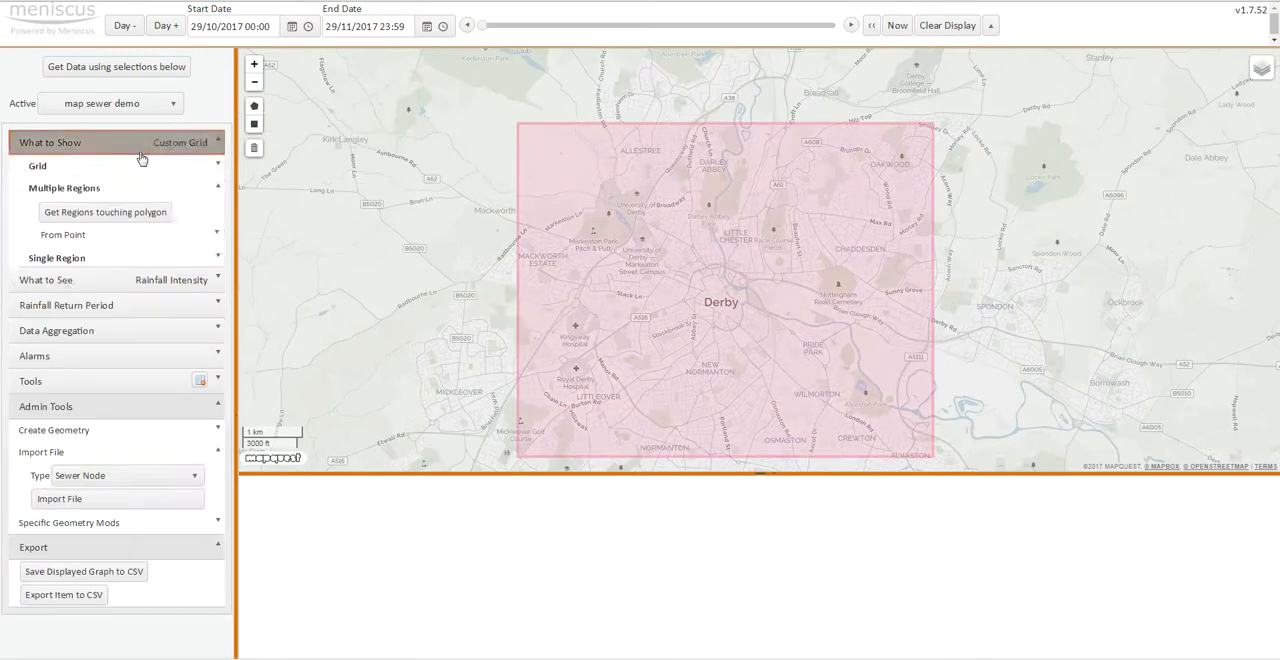
click(100, 211)
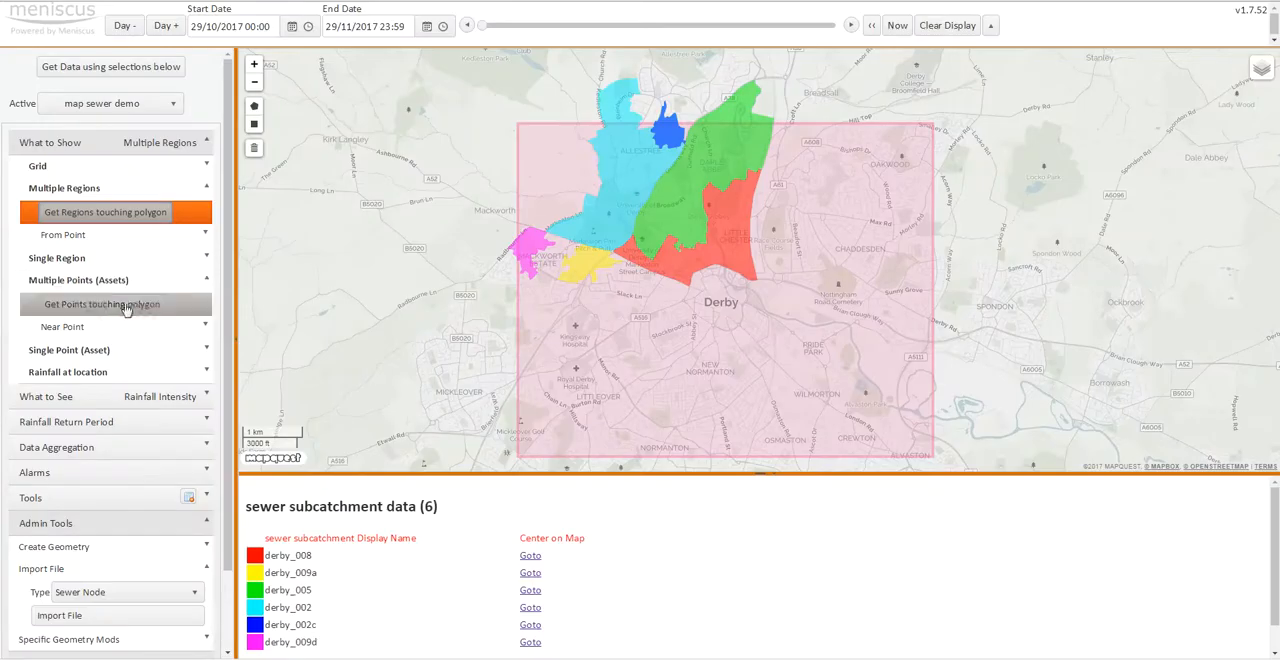
click(120, 304)
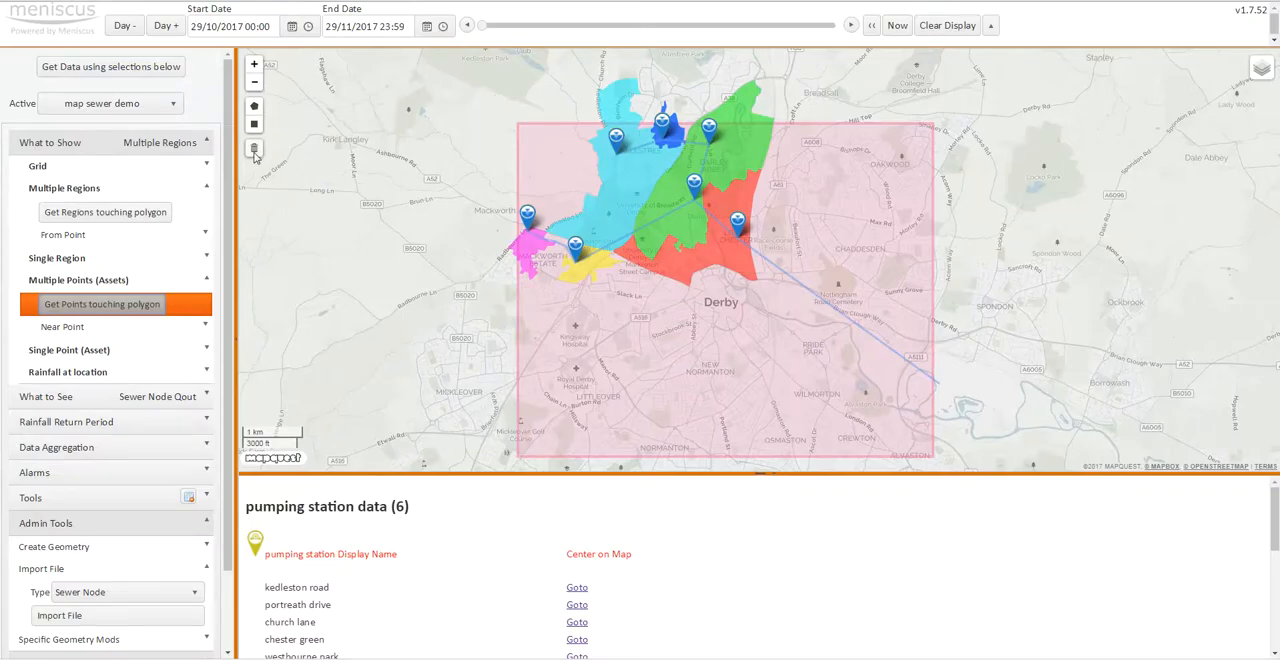
- Chart the Church Lane A sewer node's Qout with a start date of 27/11/2017 and enlarge the chart area
click(695, 187)
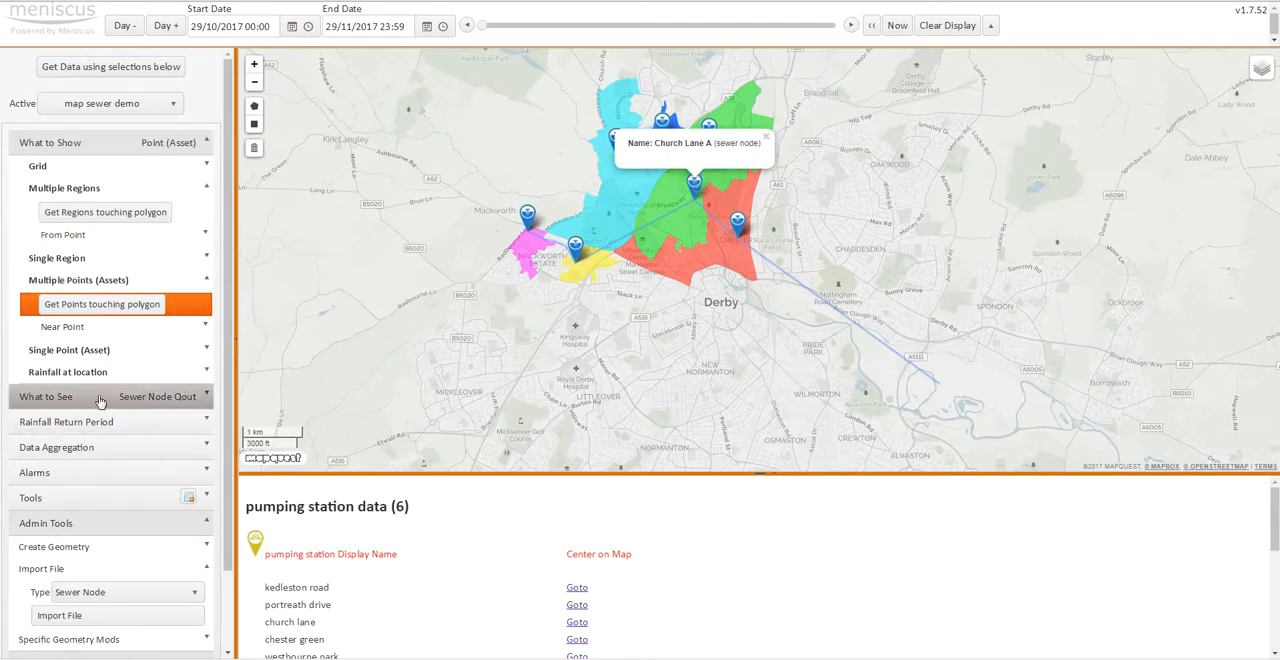
click(294, 27)
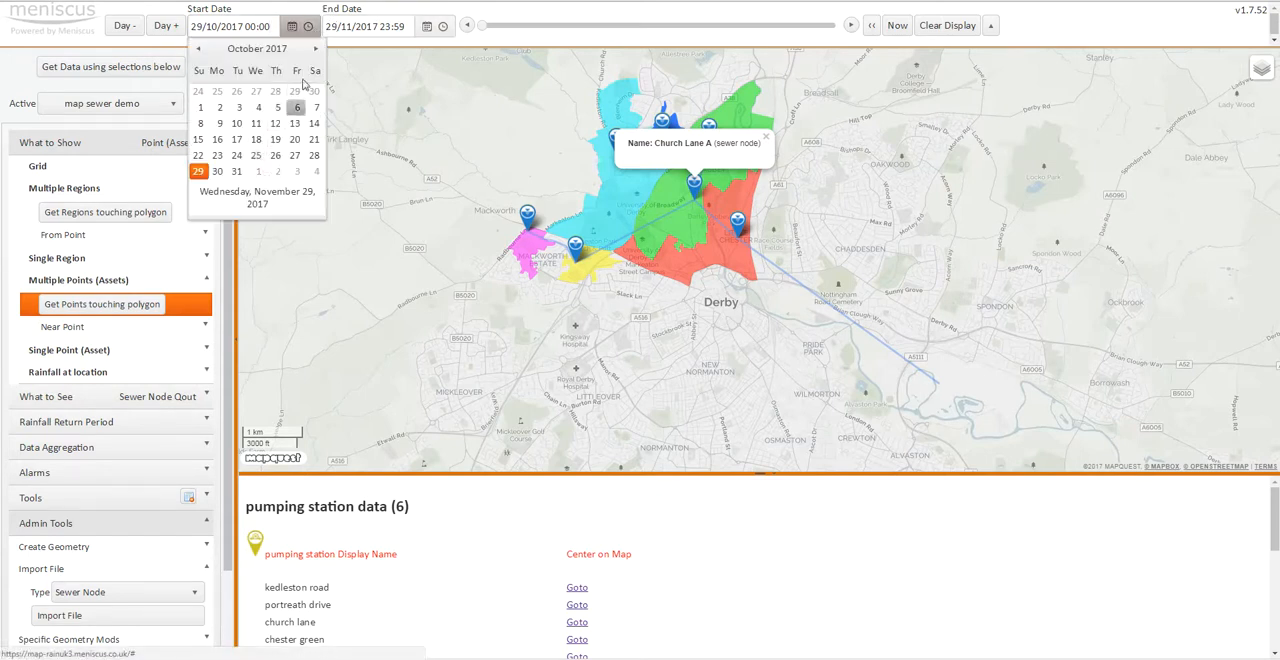
click(316, 48)
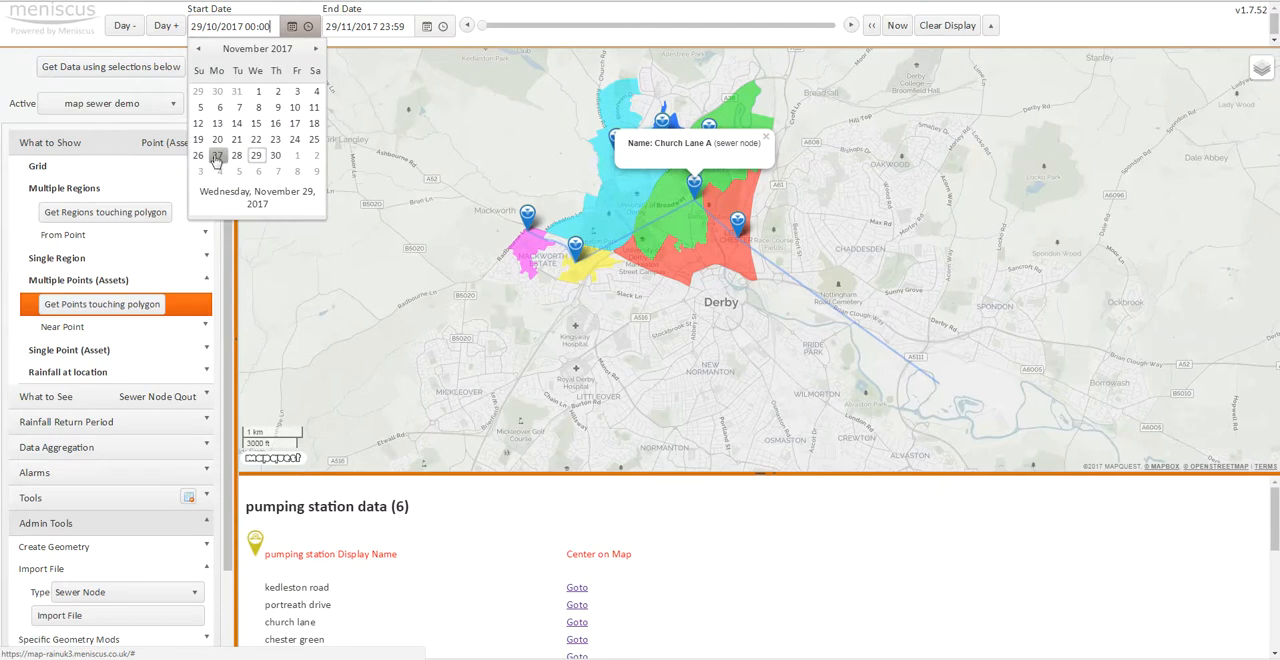
click(217, 160)
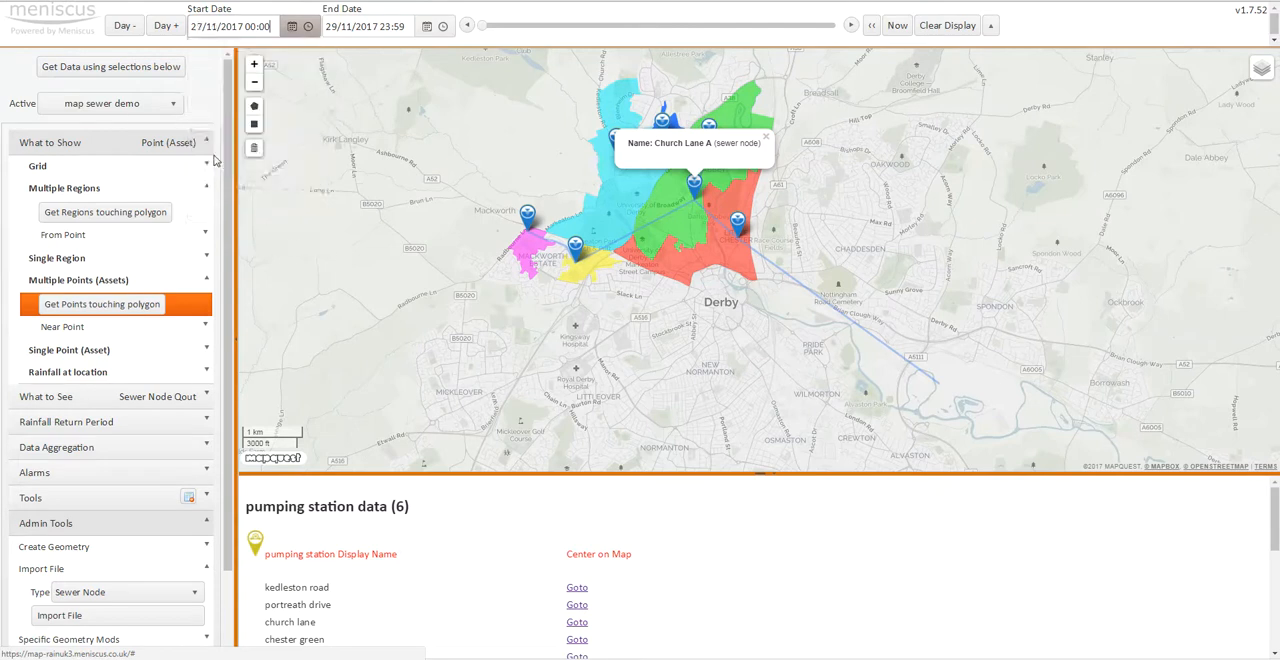
click(115, 70)
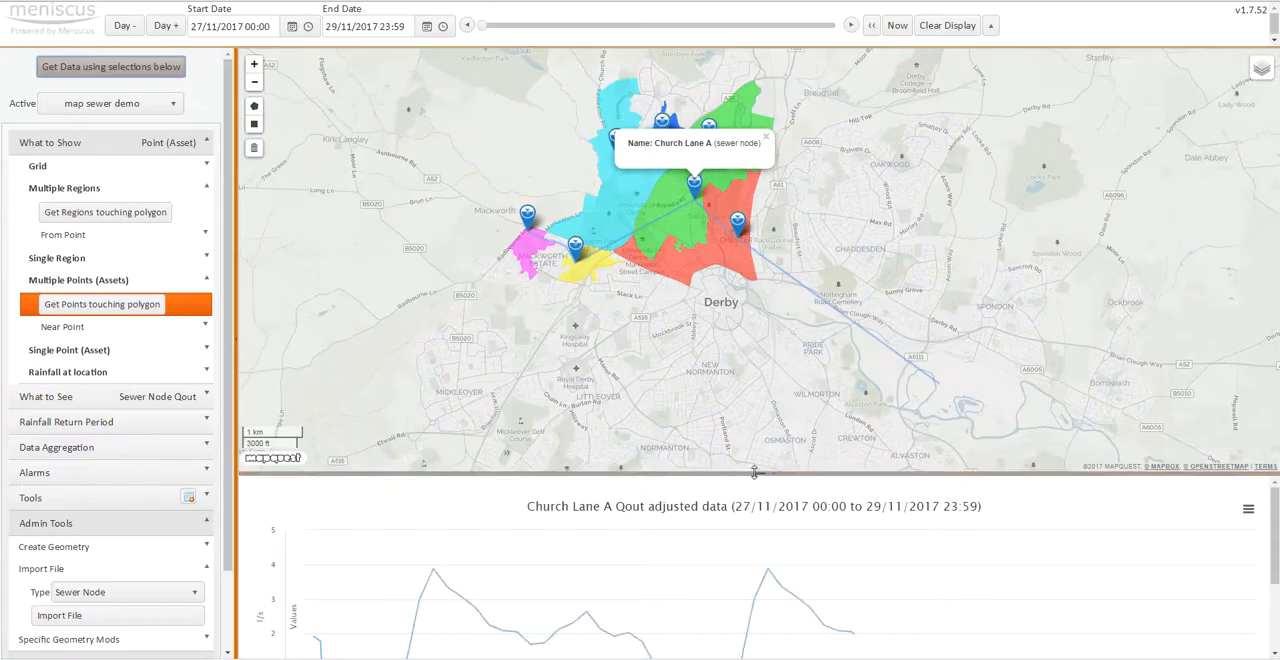
drag(754, 472, 757, 324)
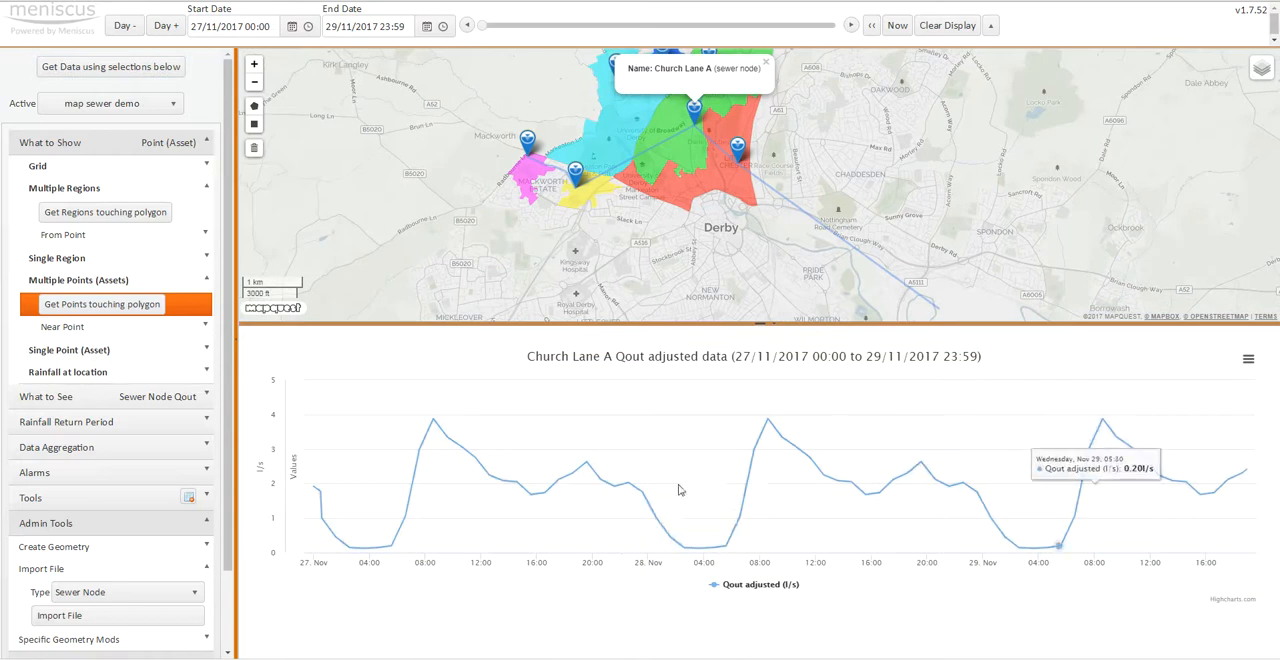
- Close the Church Lane A popup and chart the Qout data of the Chester Green sewer node instead
click(767, 64)
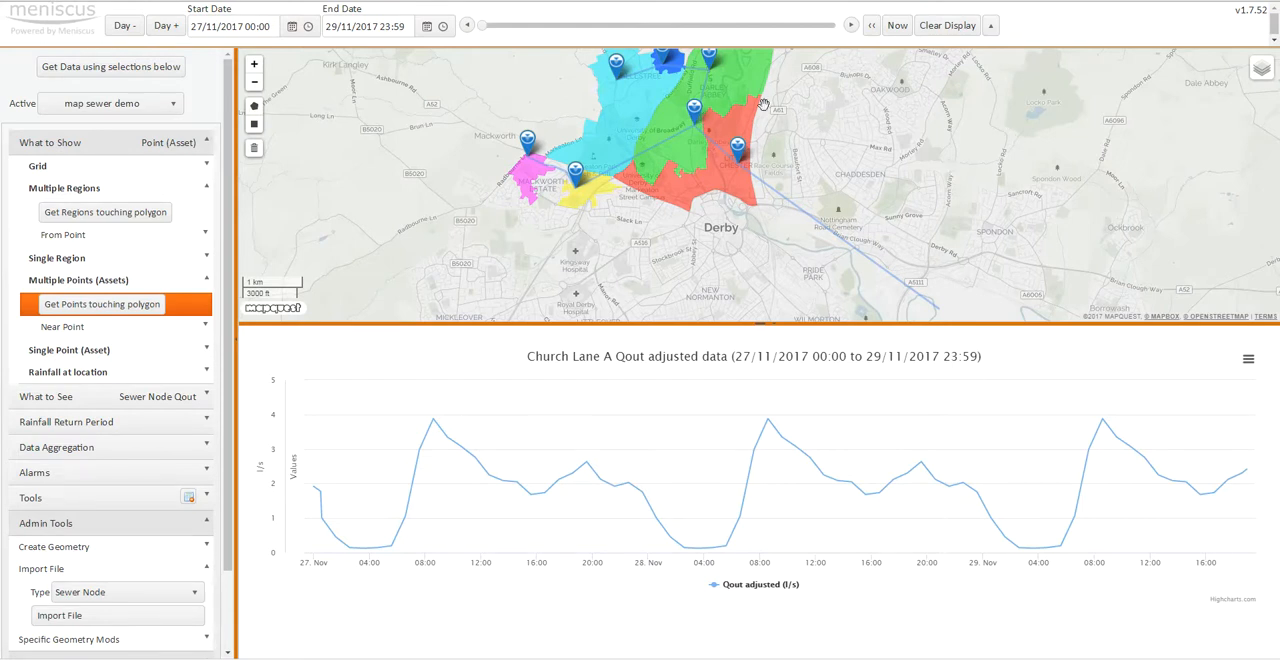
click(739, 149)
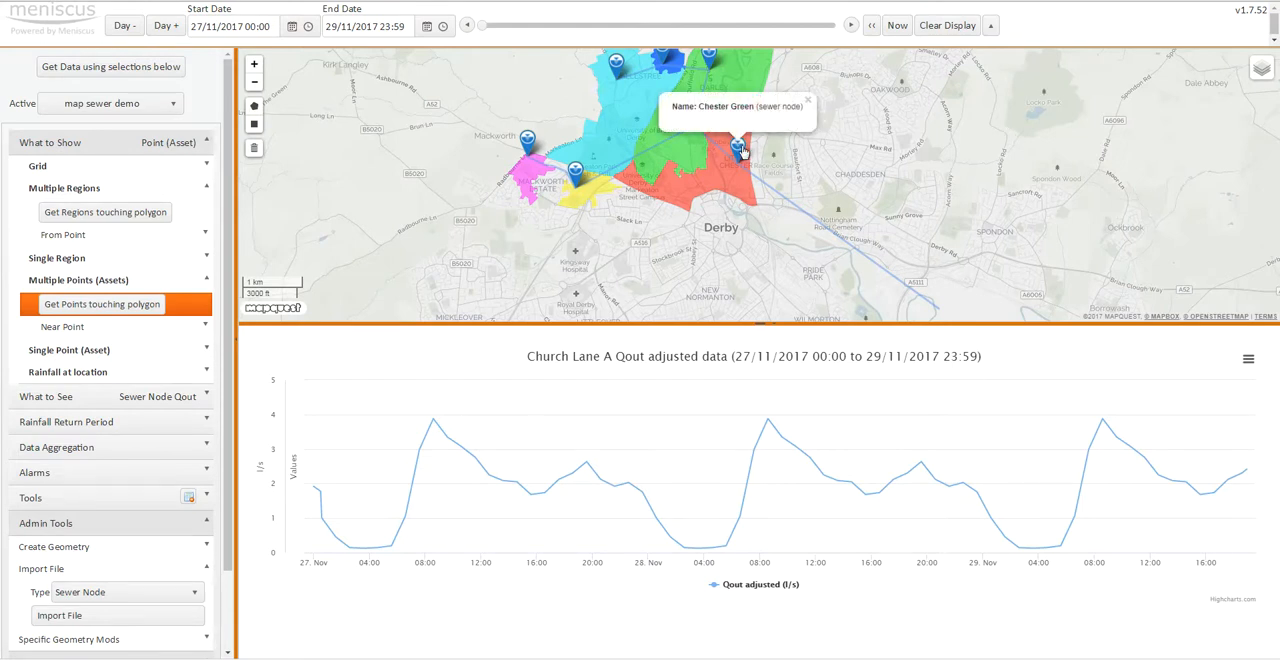
click(120, 68)
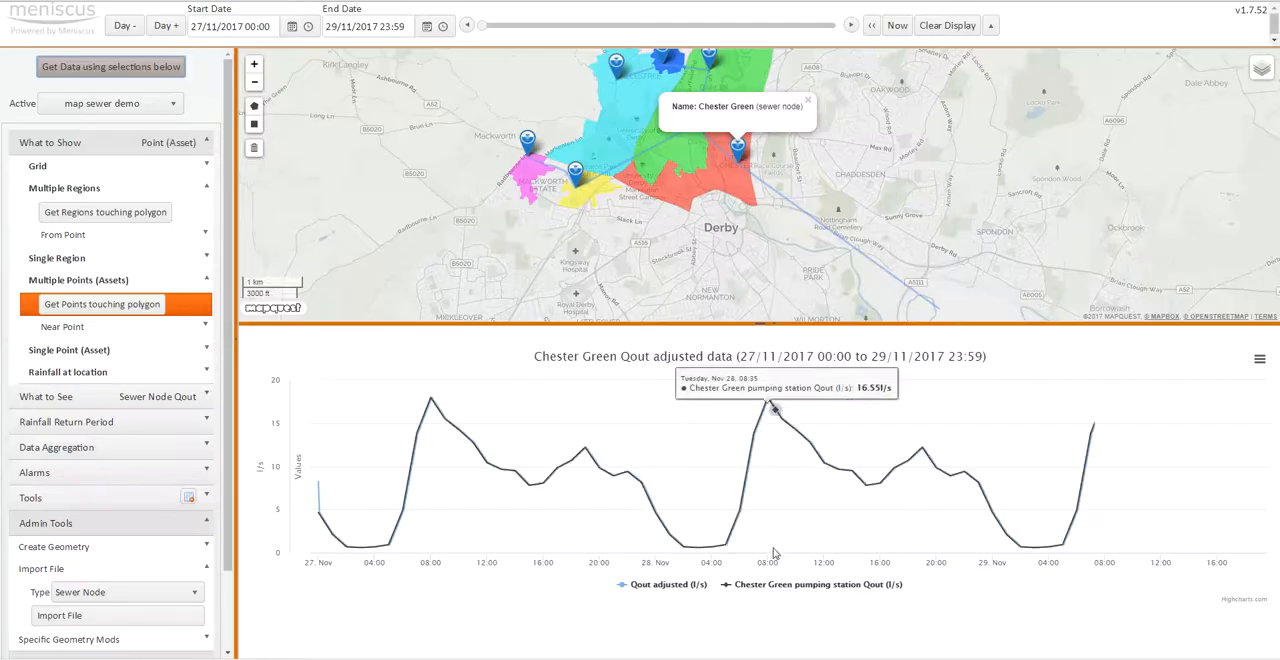
- Compare the Qout adjusted and Chester Green pumping station Qout series by hiding both and showing them again
click(662, 586)
click(786, 590)
click(655, 586)
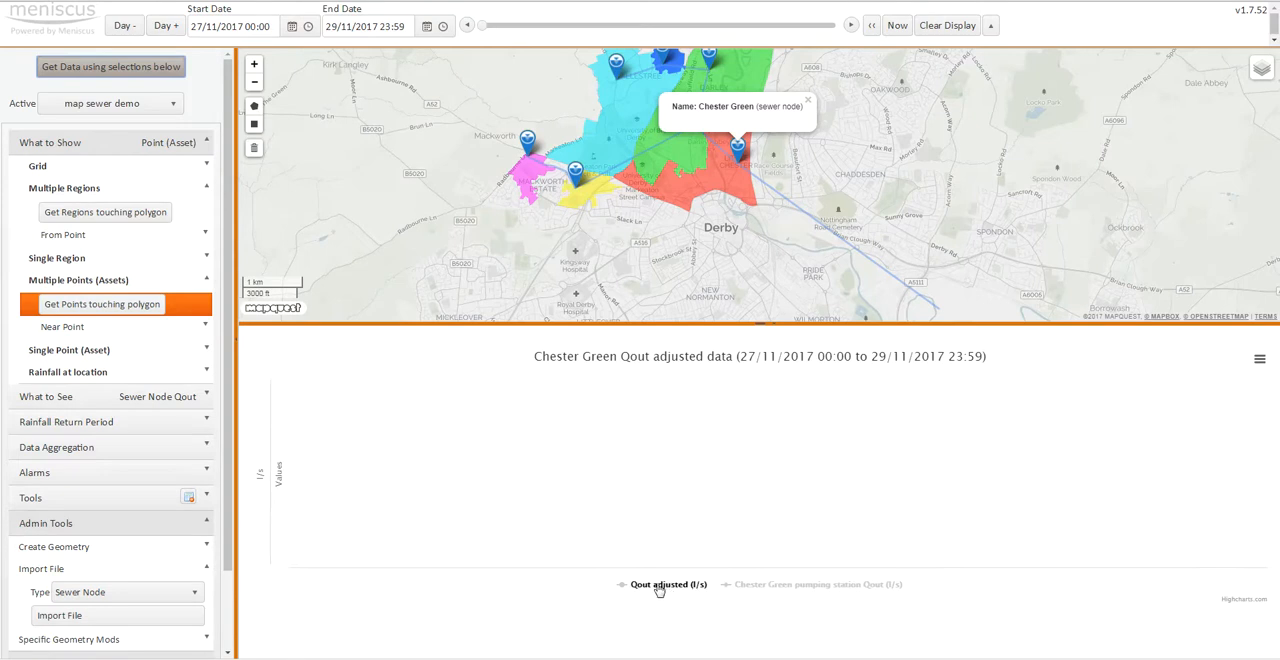
click(757, 594)
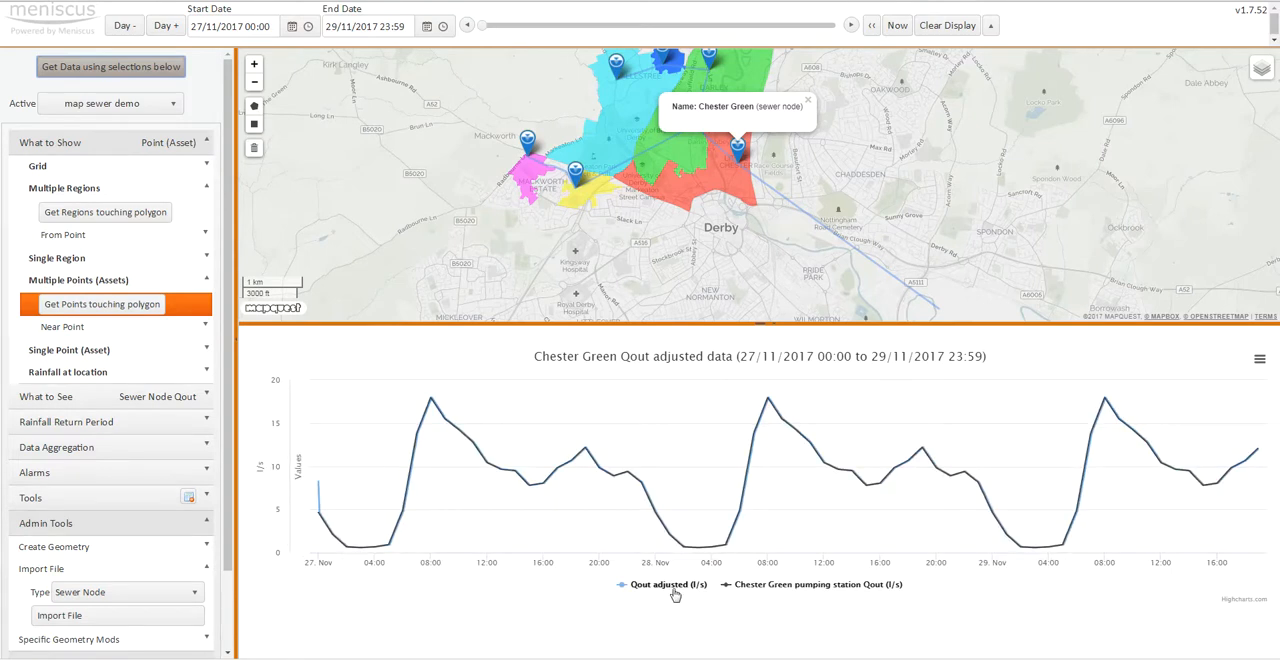